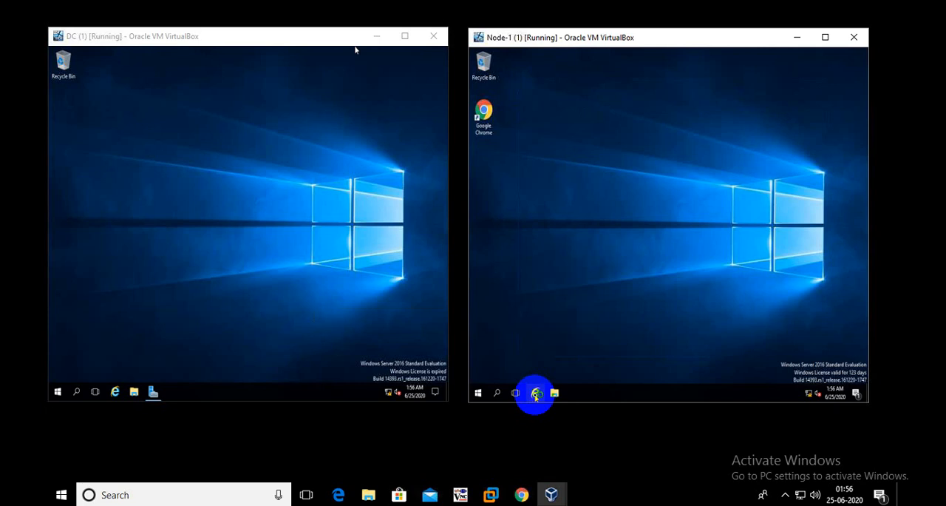
# Launch Internet Explorer on Node-1, accept the recommended security, privacy and compatibility settings, and close the browser
pyautogui.click(536, 394)
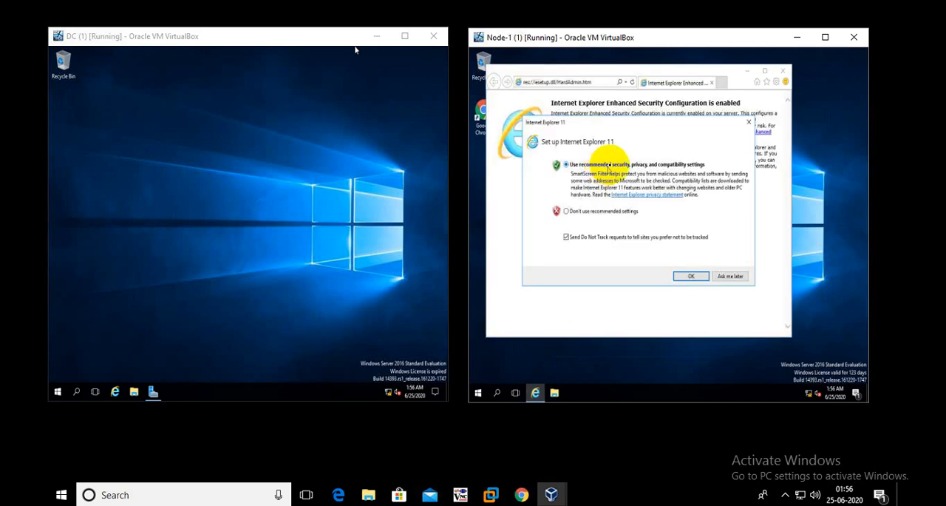
pyautogui.click(692, 276)
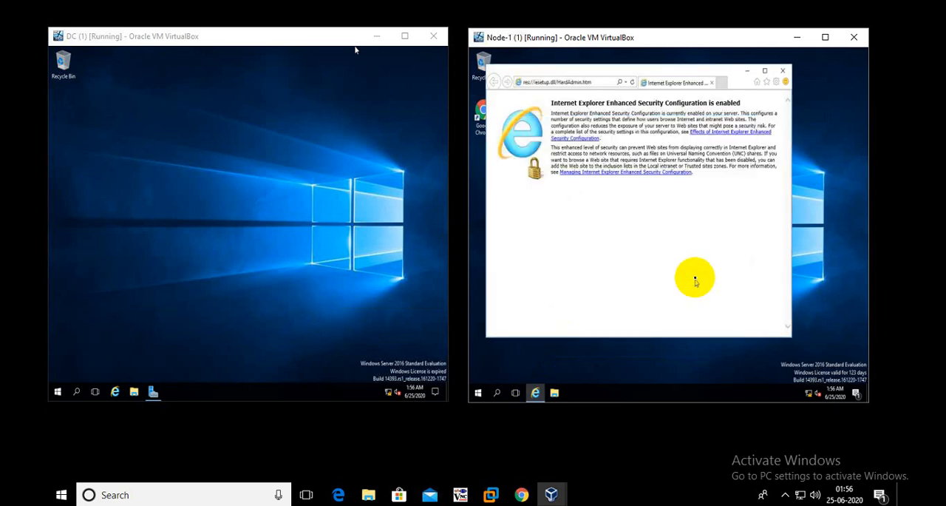
pyautogui.click(783, 70)
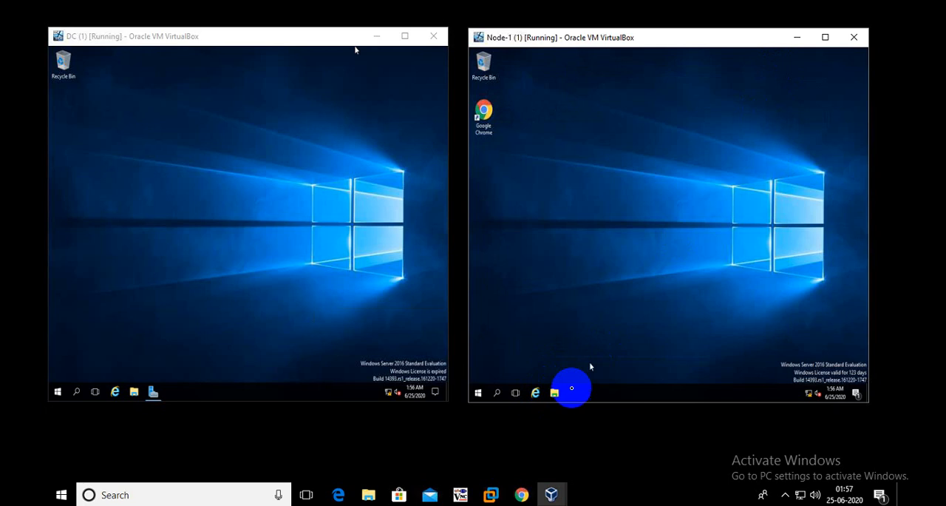
# Check that Internet Explorer launches on Node-1, closing the browser after each launch
pyautogui.click(537, 393)
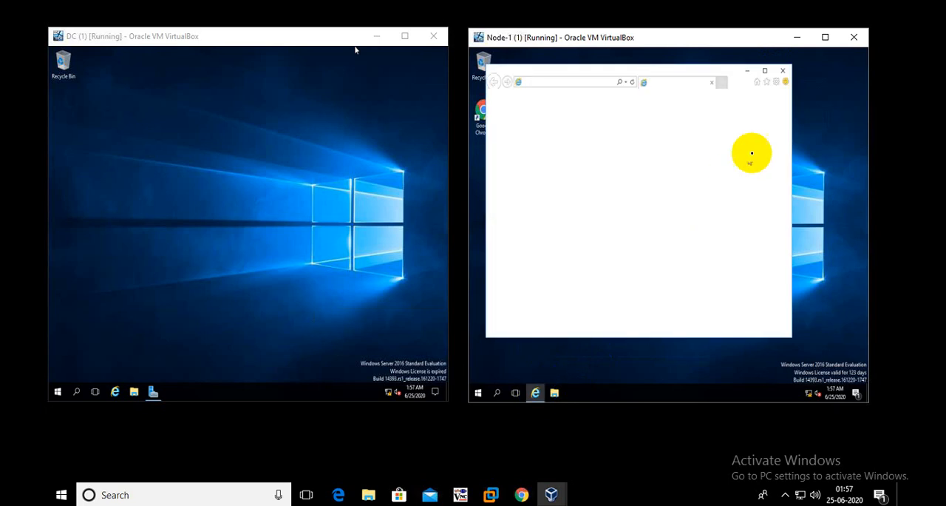
pyautogui.click(764, 71)
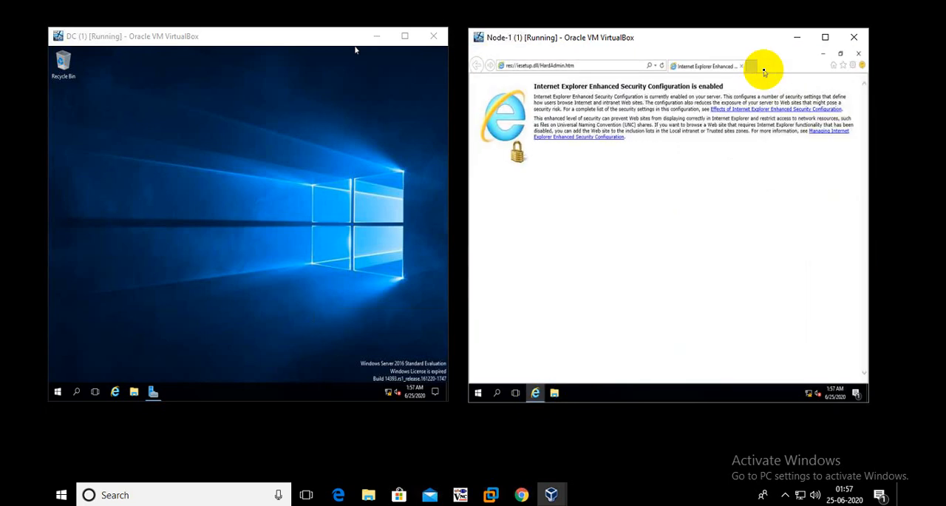
pyautogui.click(855, 54)
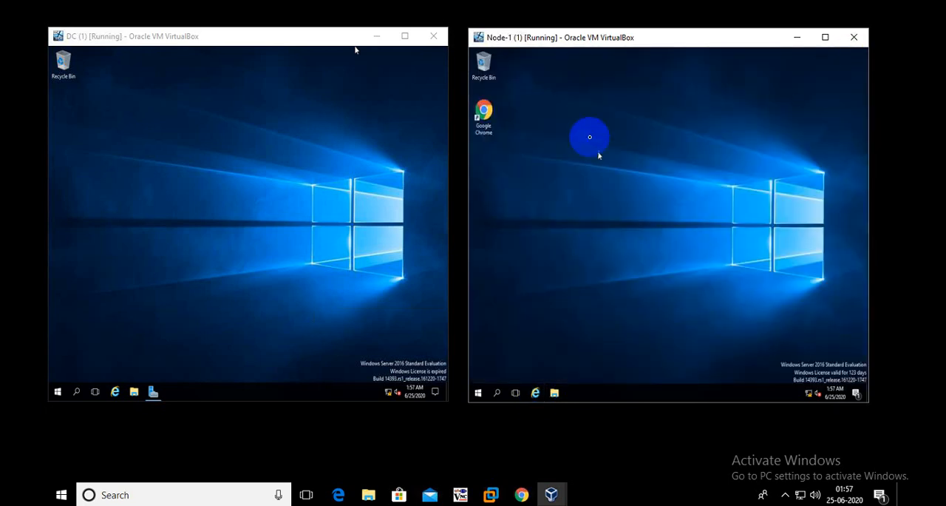
pyautogui.rightClick(571, 105)
pyautogui.click(601, 131)
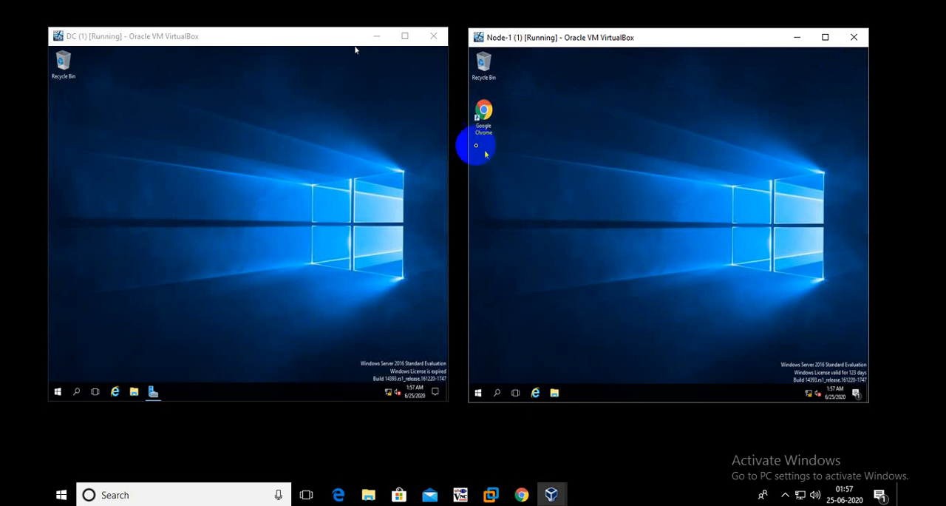
pyautogui.click(537, 394)
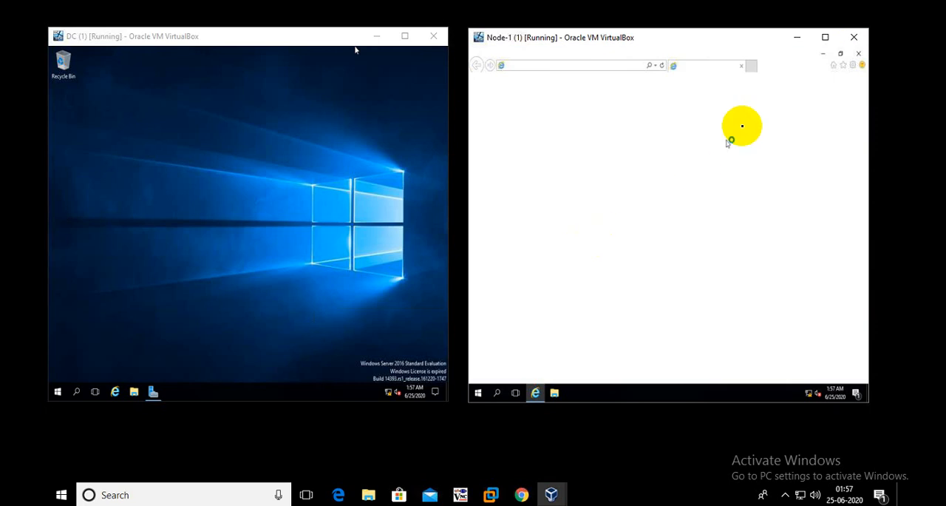
pyautogui.click(858, 54)
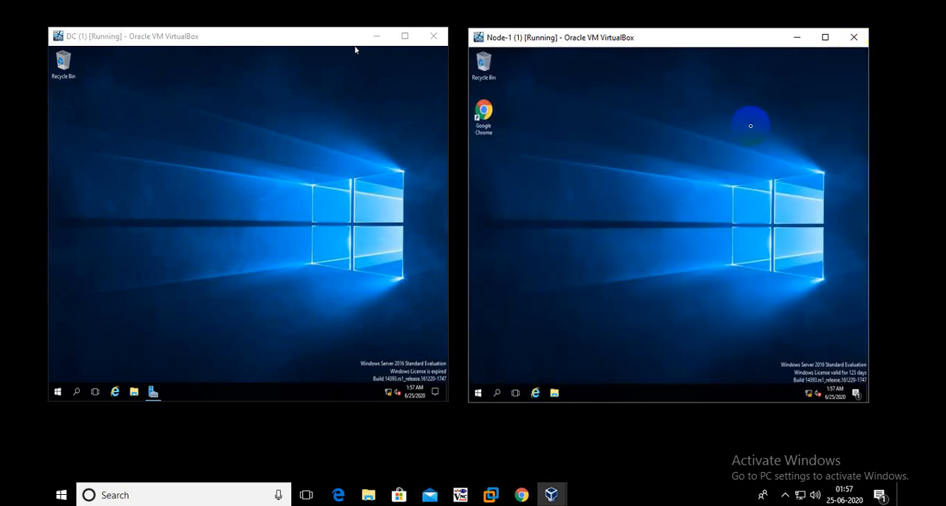
# Switch to the DC virtual machine, maximize its window and bring up Server Manager
pyautogui.click(126, 170)
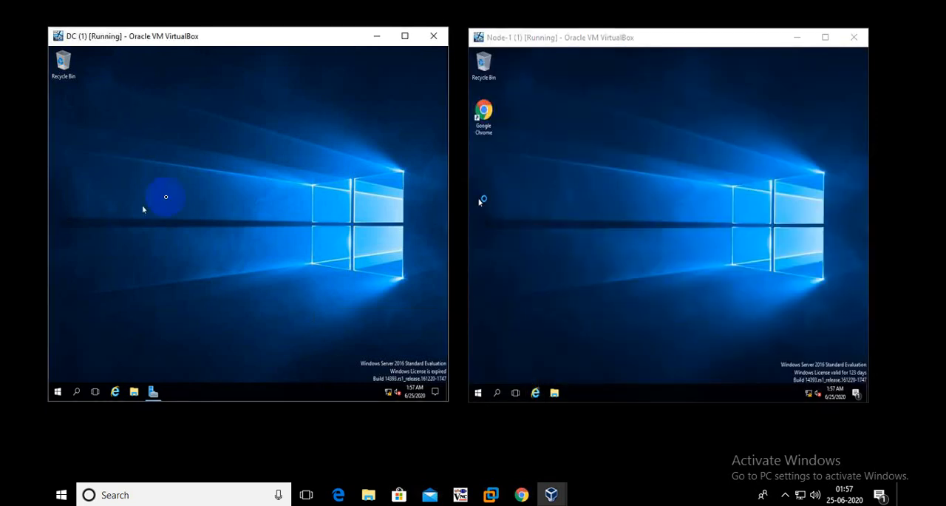
pyautogui.rightClick(155, 143)
pyautogui.click(183, 170)
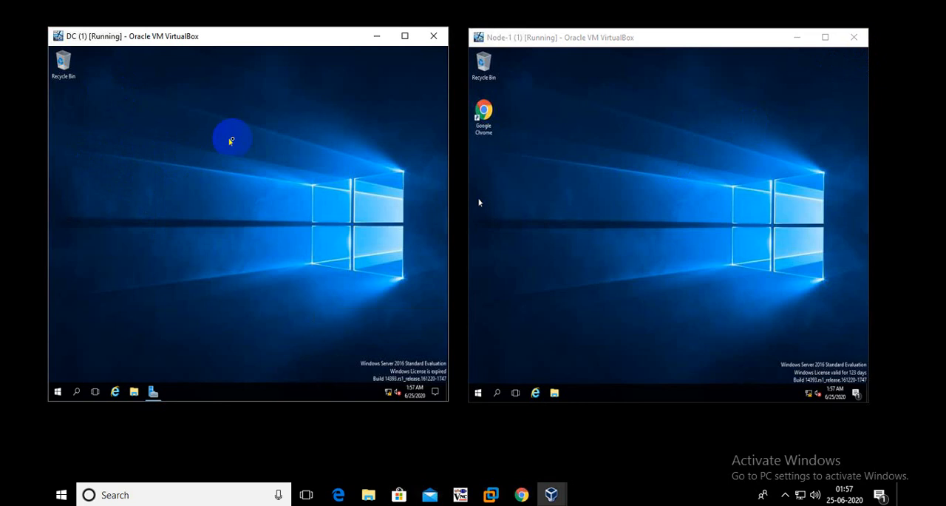
pyautogui.click(403, 37)
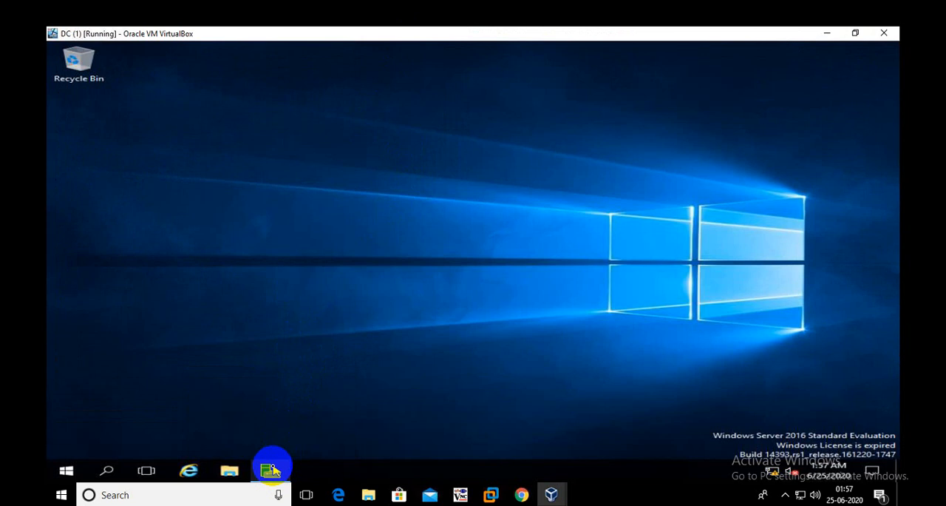
pyautogui.click(271, 463)
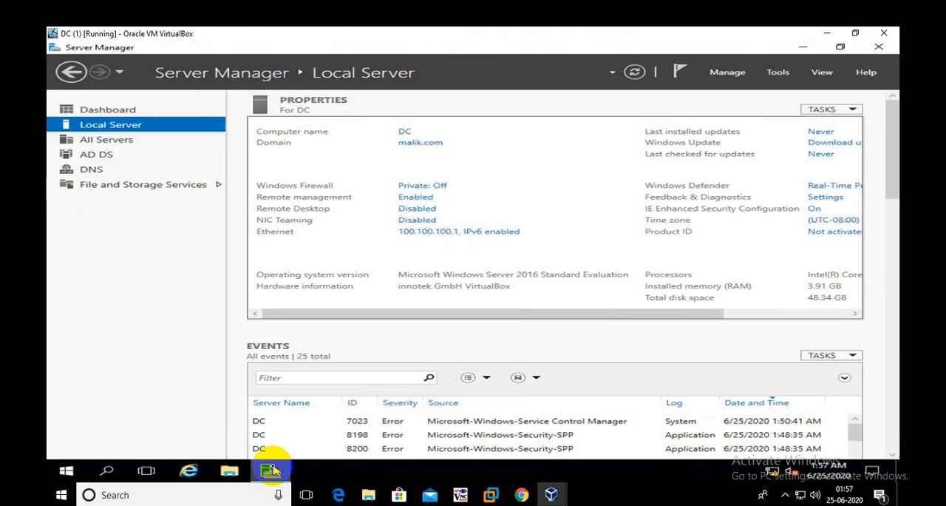
# Refresh Server Manager, open Active Directory Users and Computers, and expand the malik.com domain in a wider tree
pyautogui.click(634, 72)
pyautogui.click(780, 72)
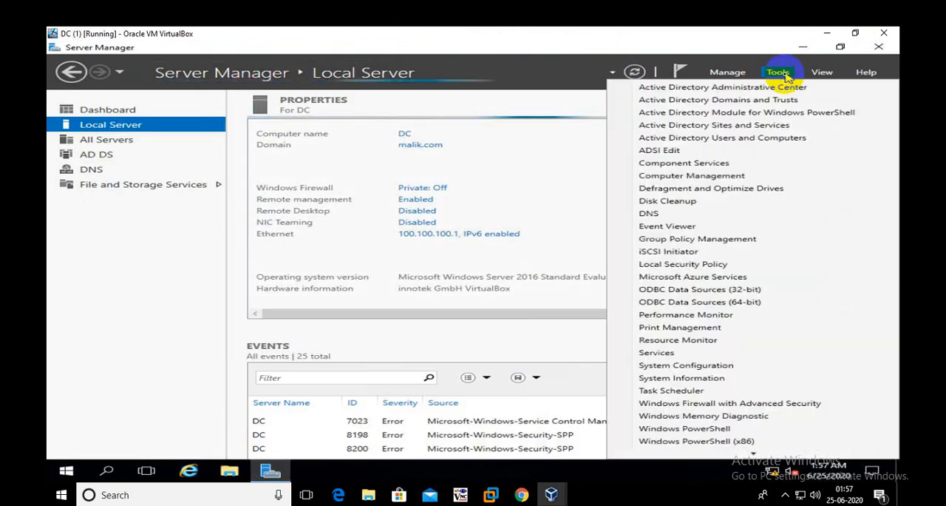
pyautogui.click(773, 139)
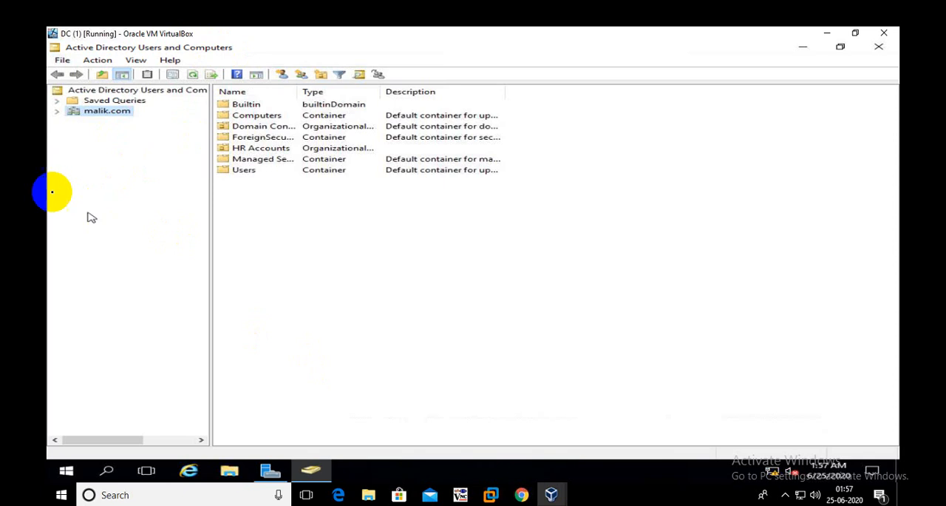
pyautogui.click(57, 111)
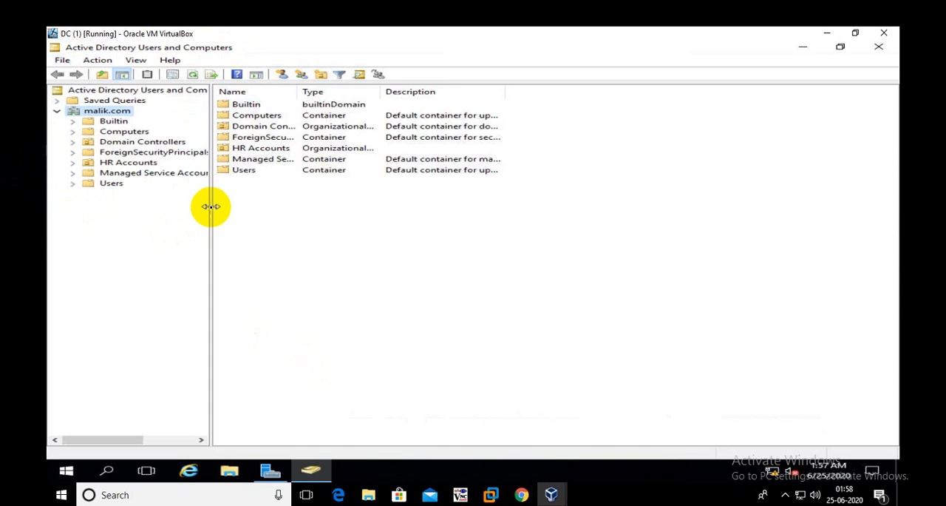
pyautogui.moveTo(212, 206); pyautogui.dragTo(231, 209)
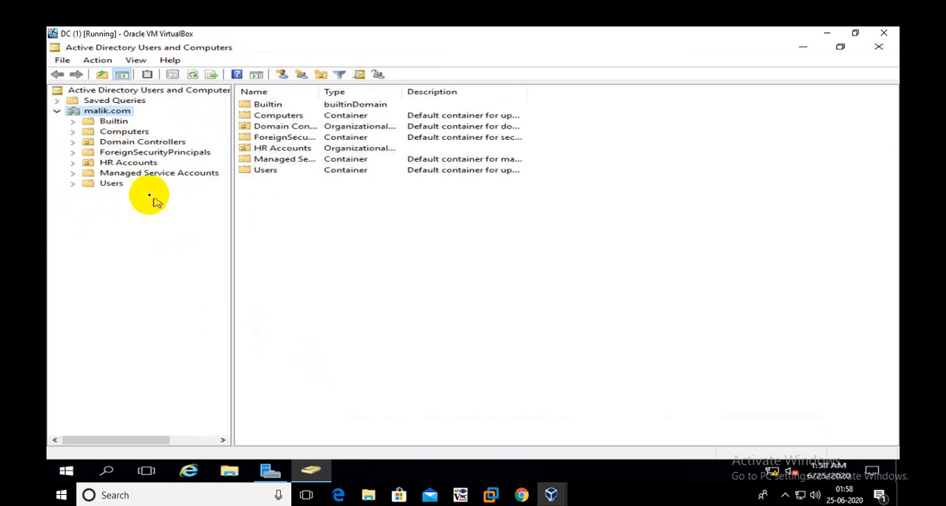
# Examine the contents of the HR Accounts organizational unit, select NODE-1, and close Active Directory Users and Computers
pyautogui.click(120, 163)
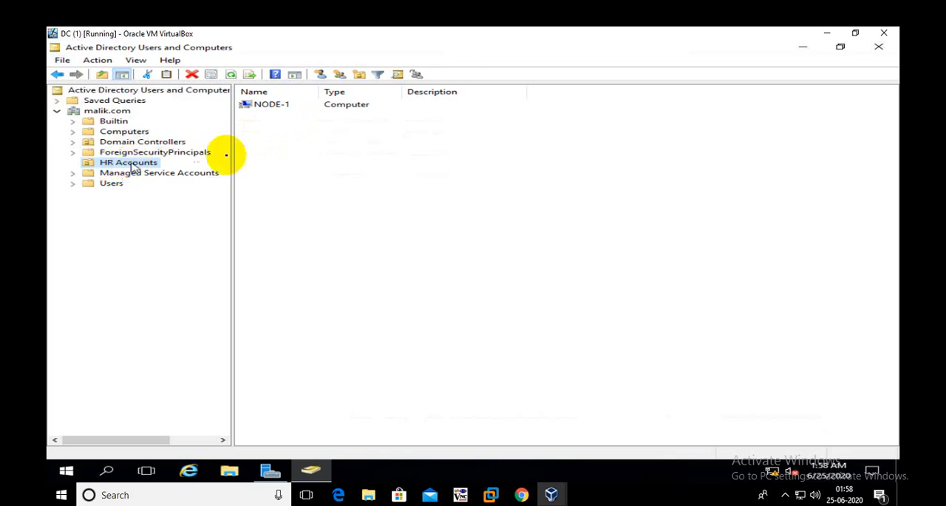
pyautogui.moveTo(272, 231); pyautogui.dragTo(272, 96)
pyautogui.click(292, 178)
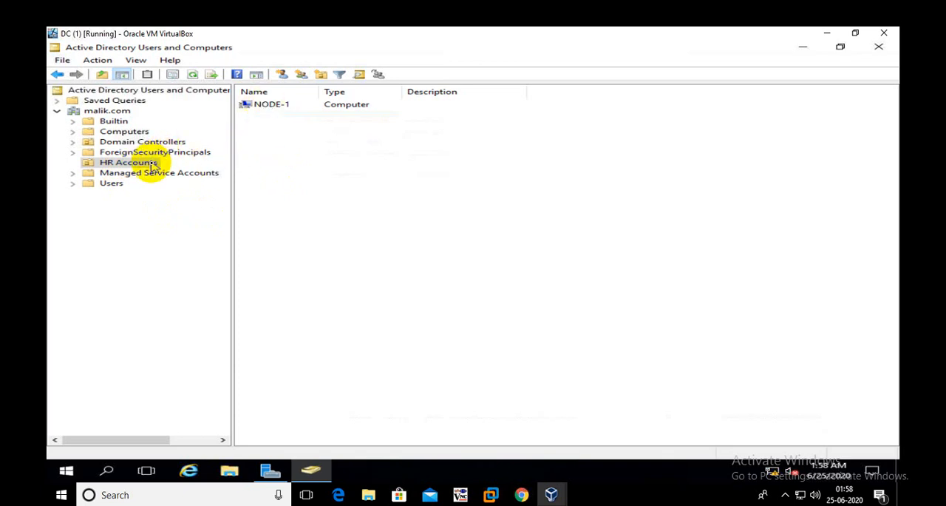
pyautogui.click(267, 105)
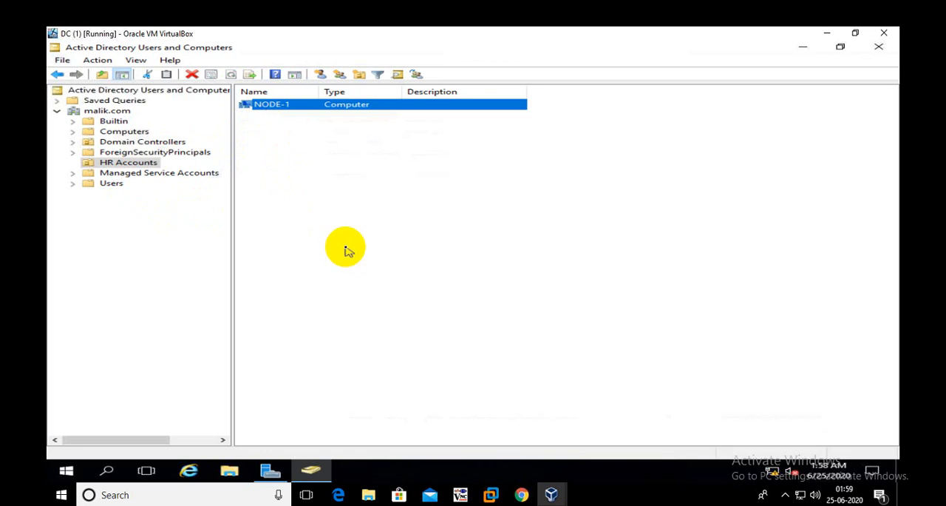
pyautogui.click(879, 46)
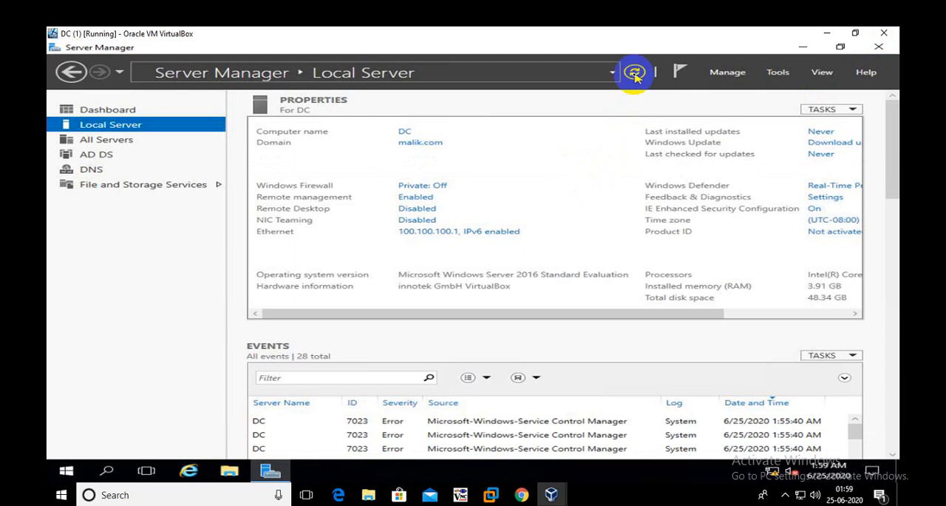
# Open Group Policy Management from Server Manager, maximize it and widen its console tree
pyautogui.click(780, 73)
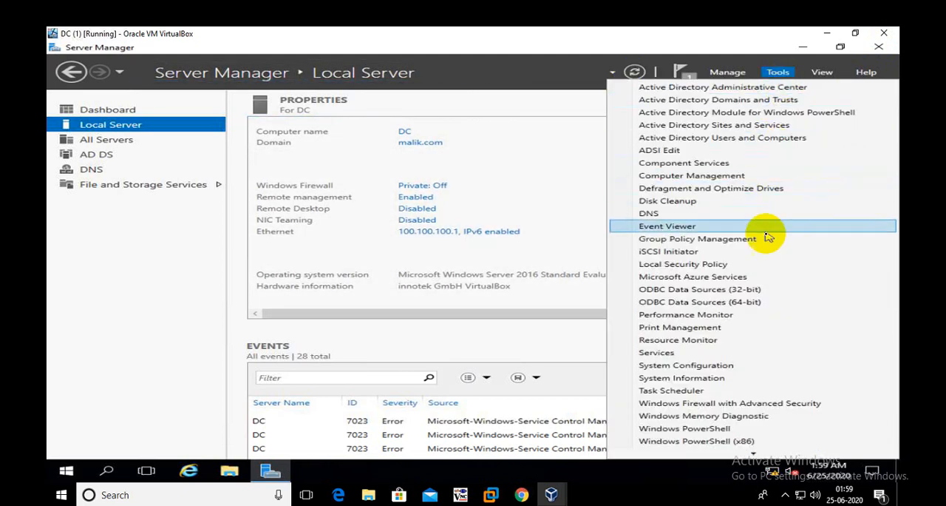
pyautogui.click(767, 240)
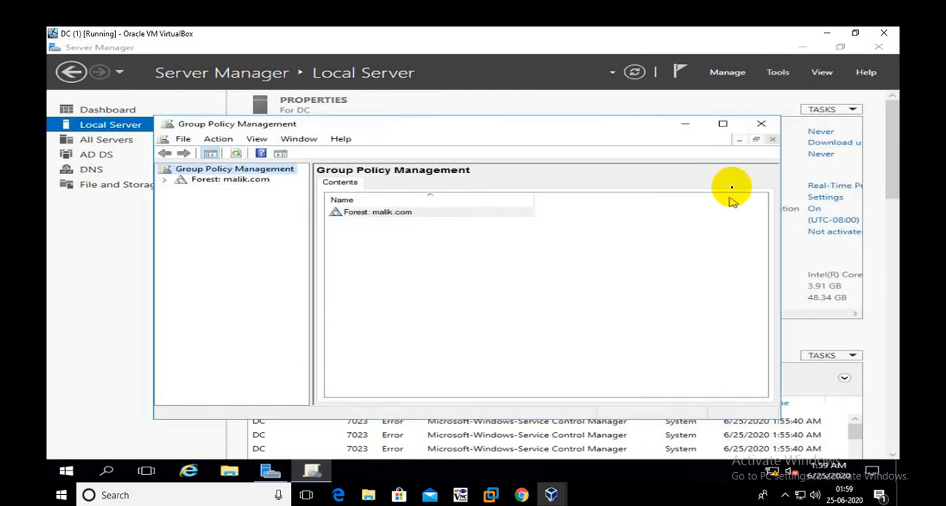
pyautogui.click(723, 123)
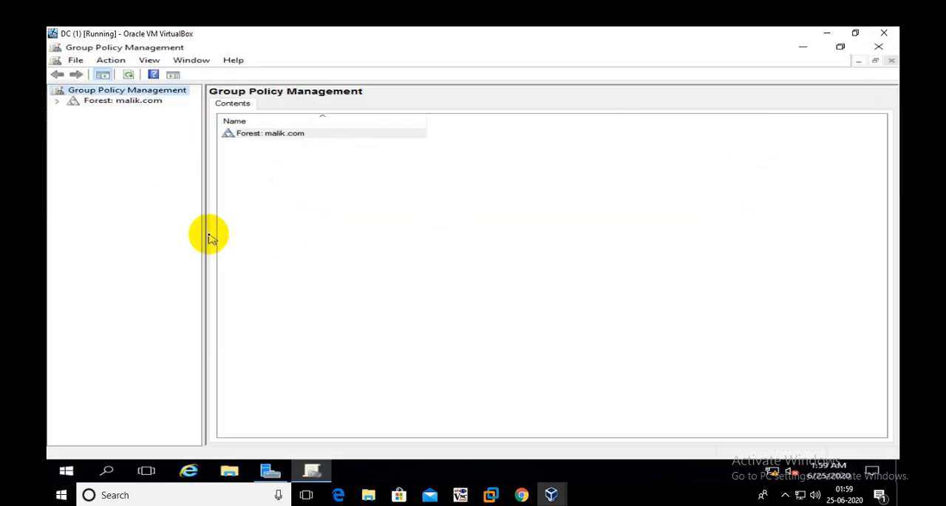
pyautogui.moveTo(203, 227); pyautogui.dragTo(326, 232)
# Expand the malik.com forest and domain down to the Group Policy Objects container
pyautogui.click(57, 101)
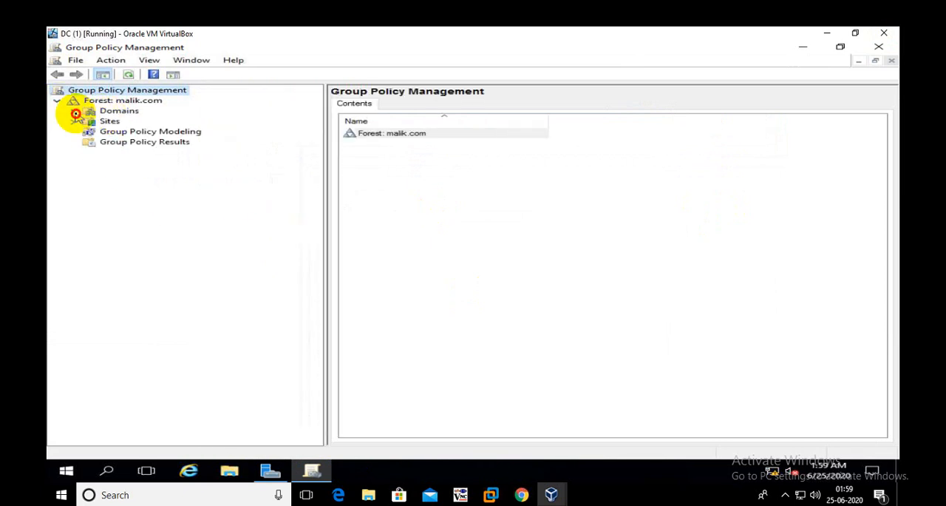
pyautogui.click(73, 110)
pyautogui.click(89, 121)
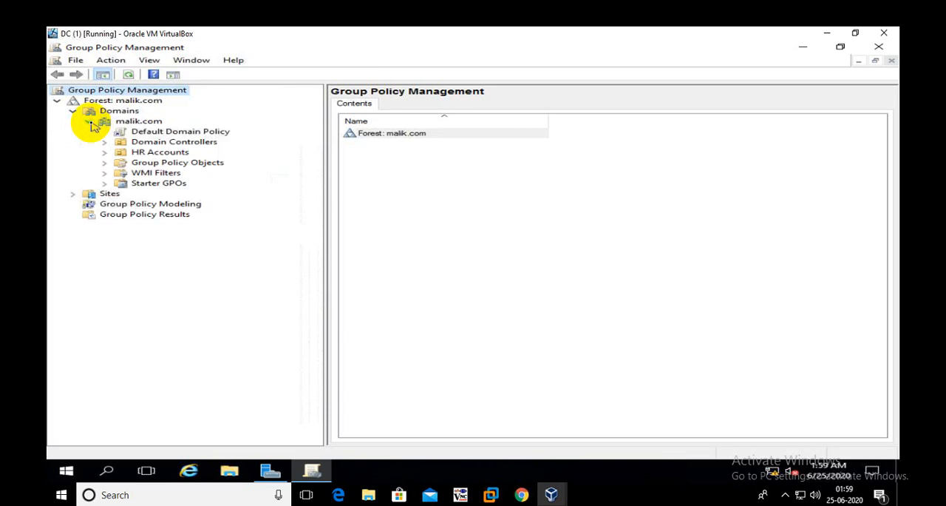
pyautogui.doubleClick(155, 163)
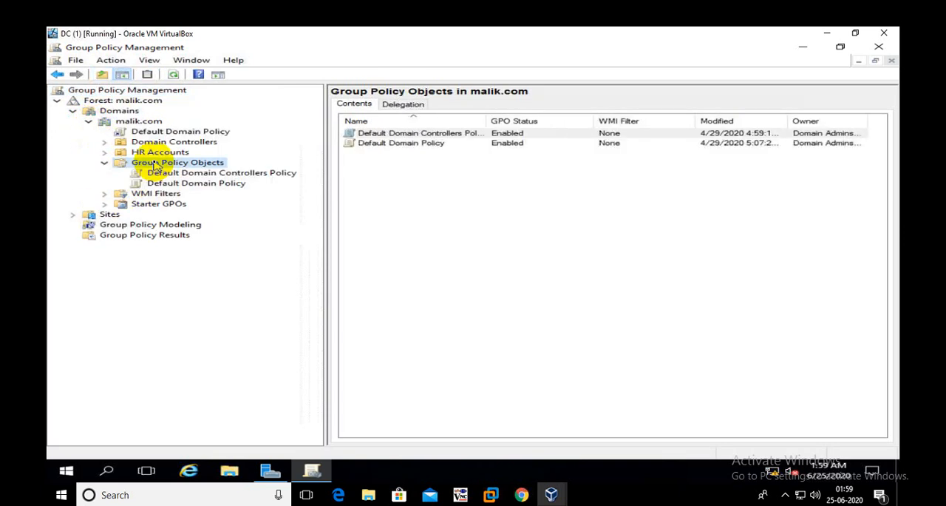
# Create a new group policy object named "IE Block GPO" with no source starter GPO
pyautogui.rightClick(220, 162)
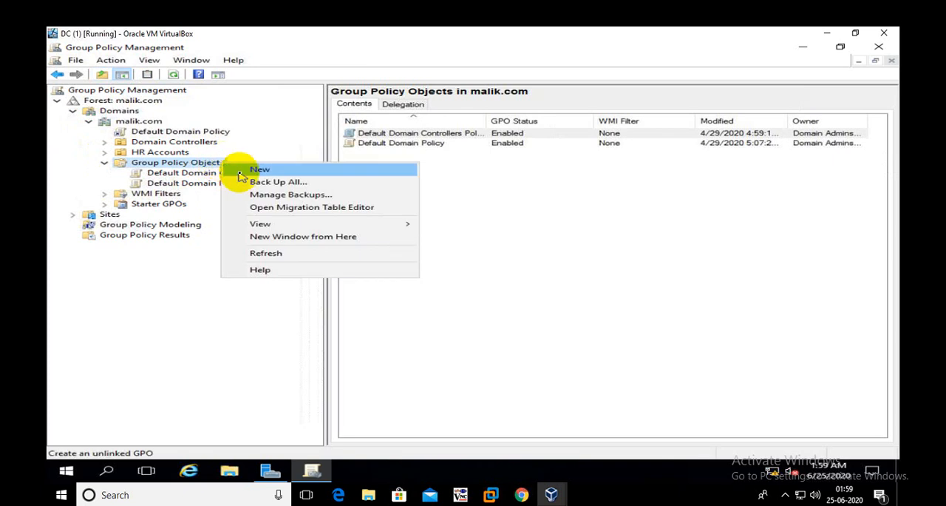
pyautogui.click(240, 175)
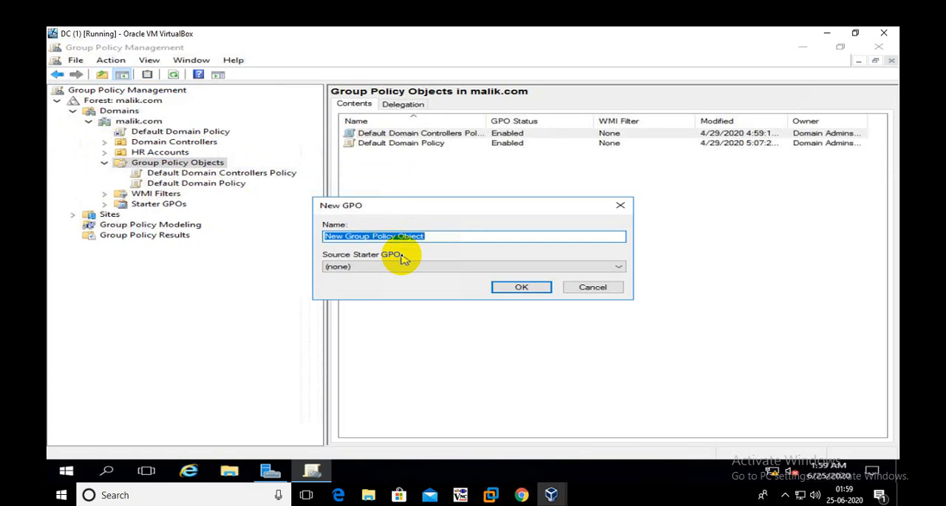
pyautogui.write('IE')
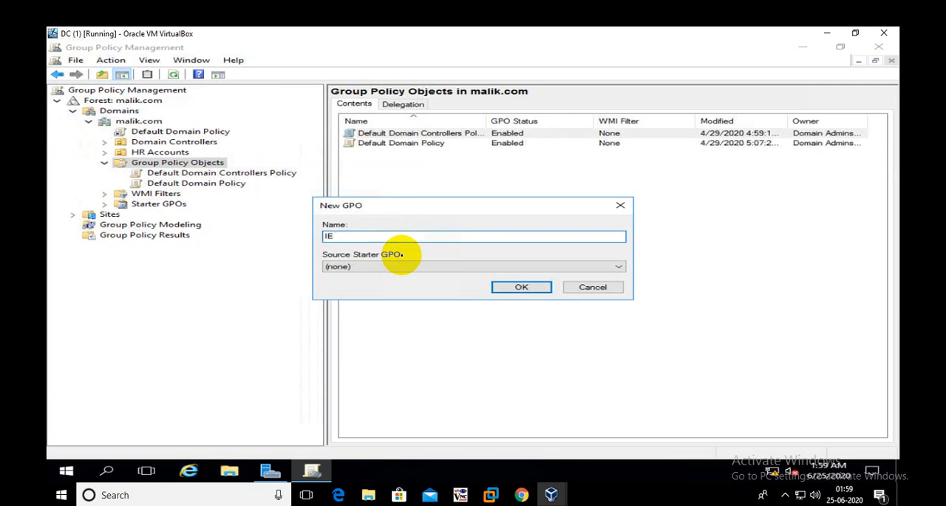
pyautogui.write(' Block GPO')
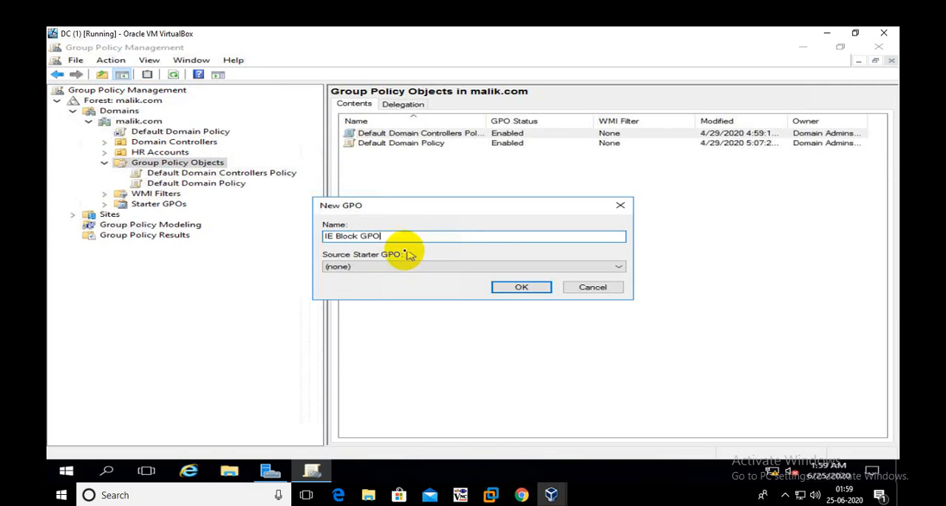
pyautogui.moveTo(384, 237); pyautogui.dragTo(324, 235)
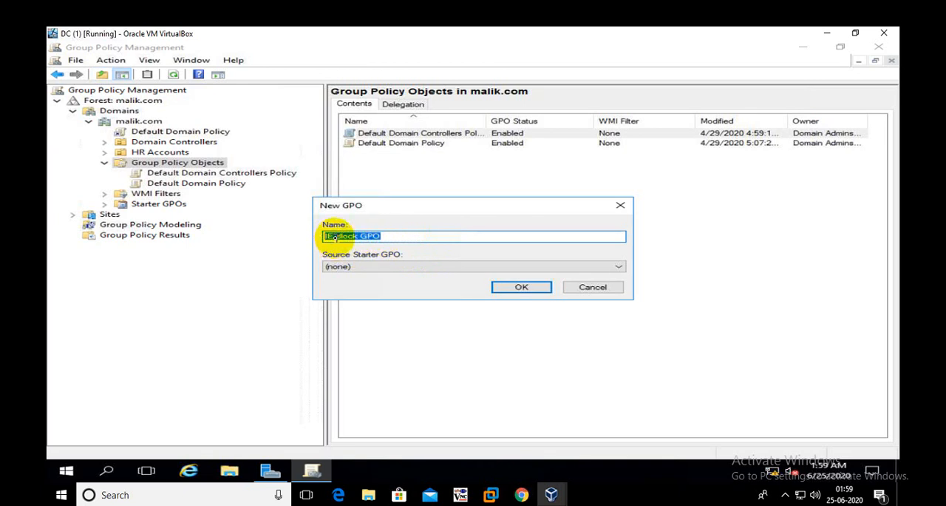
pyautogui.click(384, 236)
pyautogui.click(500, 282)
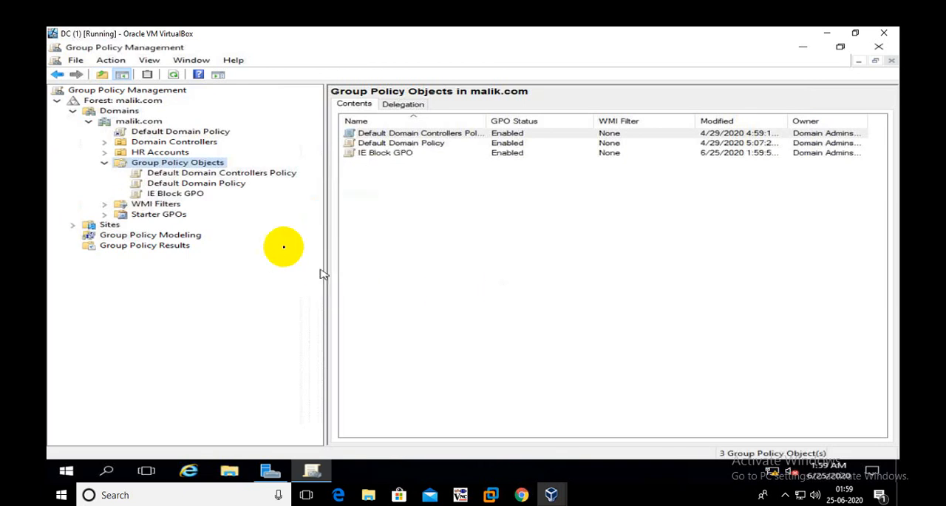
# Open the IE Block GPO for editing, maximize its editor and widen the console tree
pyautogui.click(197, 195)
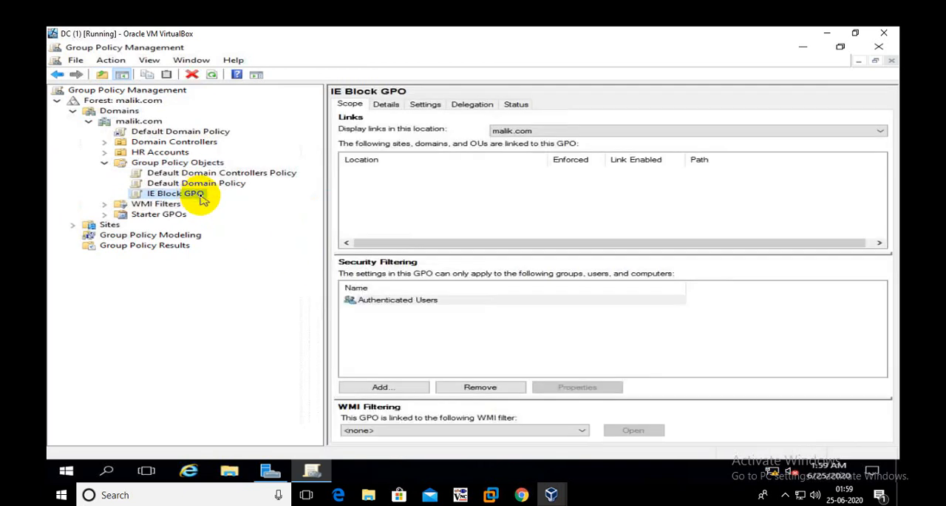
pyautogui.rightClick(201, 197)
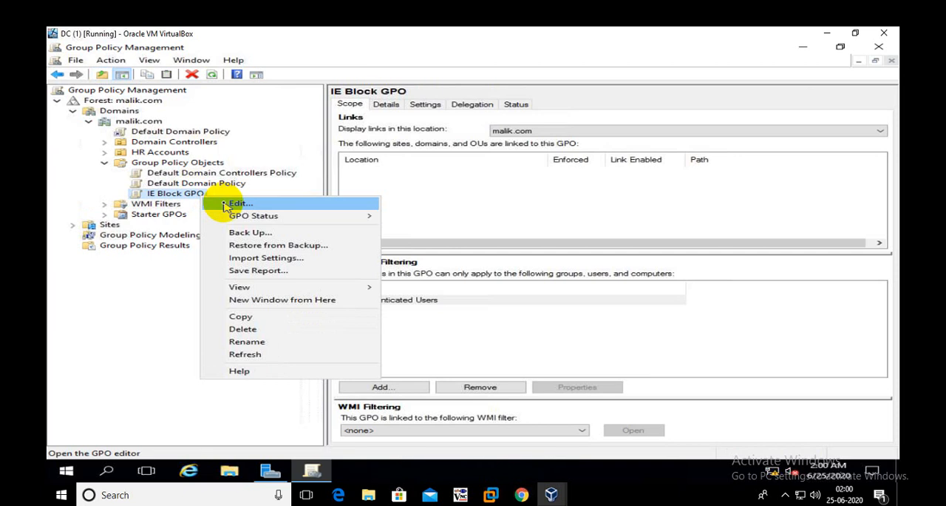
pyautogui.click(224, 204)
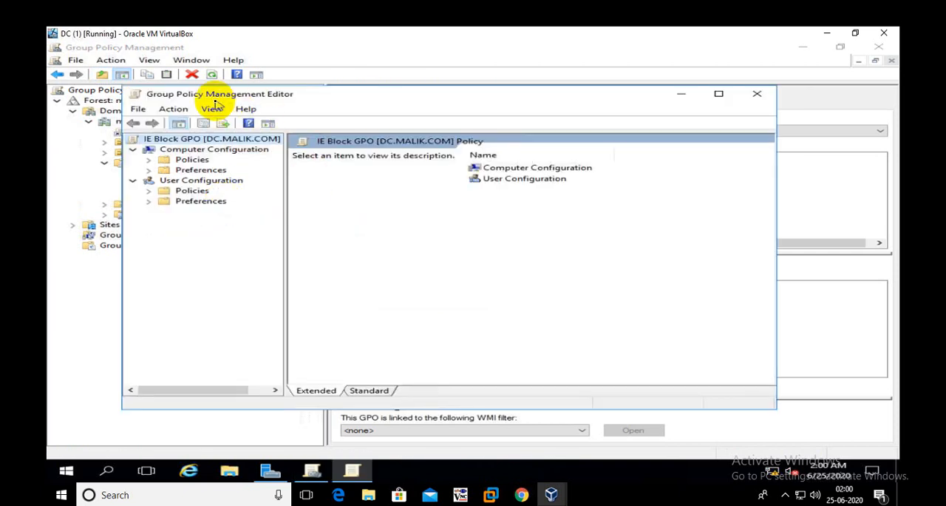
pyautogui.doubleClick(310, 96)
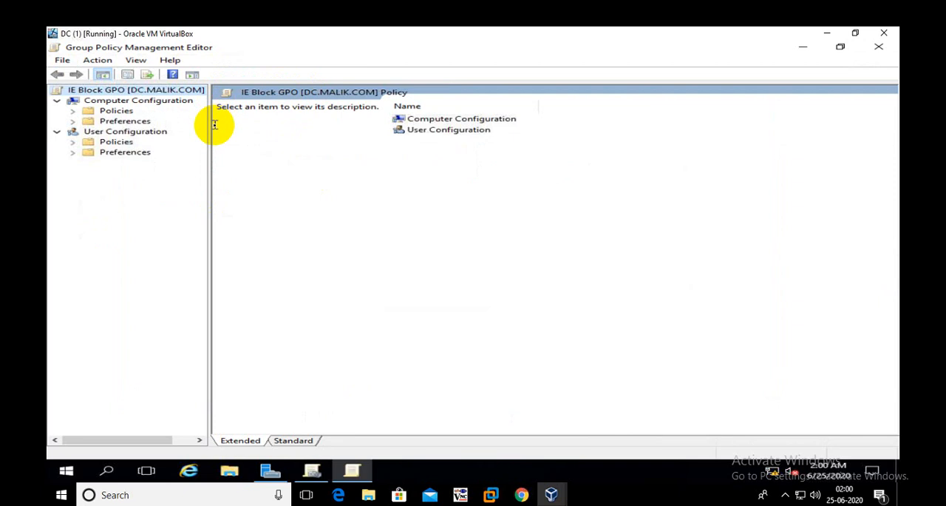
pyautogui.moveTo(210, 127); pyautogui.dragTo(269, 136)
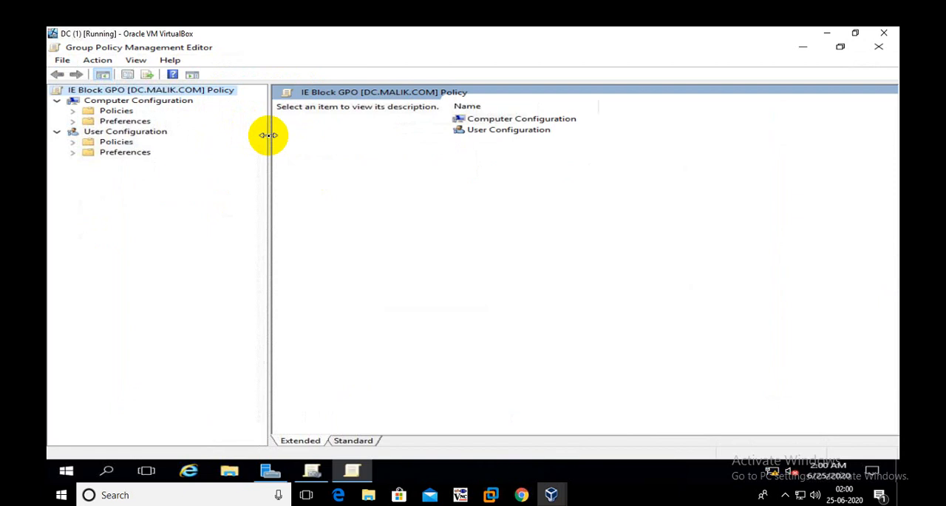
# Under Computer Configuration, expand Policies, Windows Settings and Security Settings, and widen the tree to show the full policy names
pyautogui.click(119, 102)
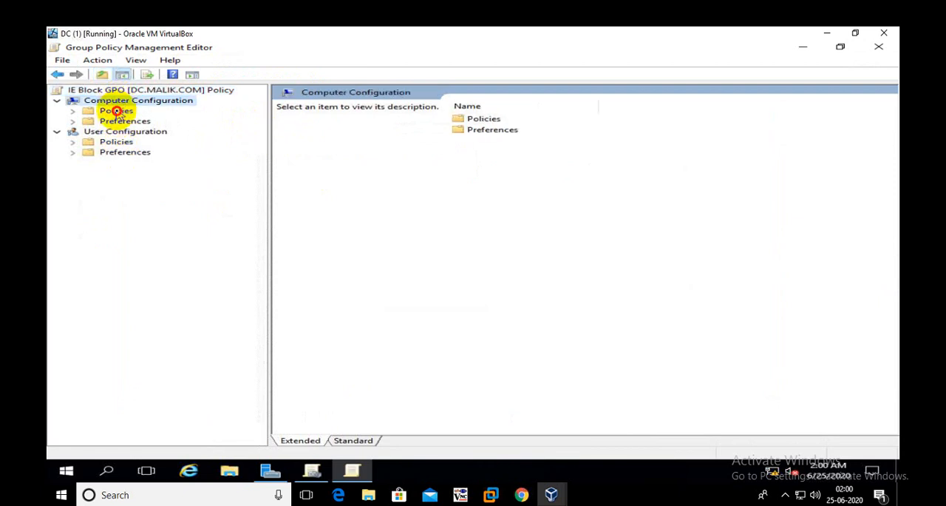
pyautogui.doubleClick(117, 111)
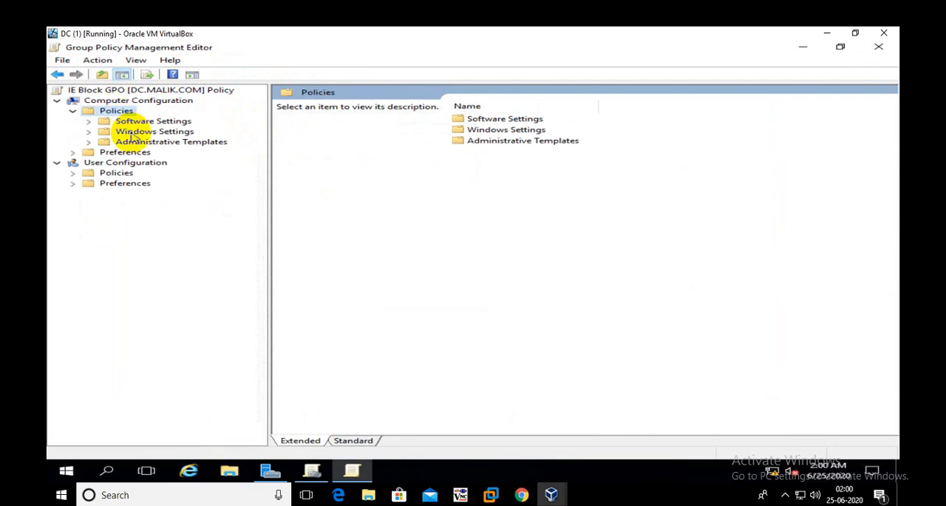
pyautogui.doubleClick(133, 133)
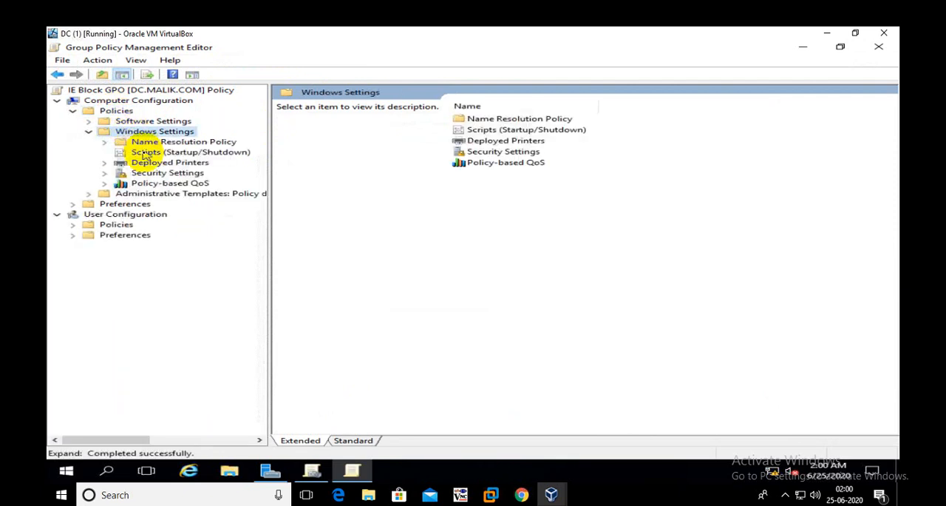
pyautogui.click(163, 173)
pyautogui.doubleClick(163, 173)
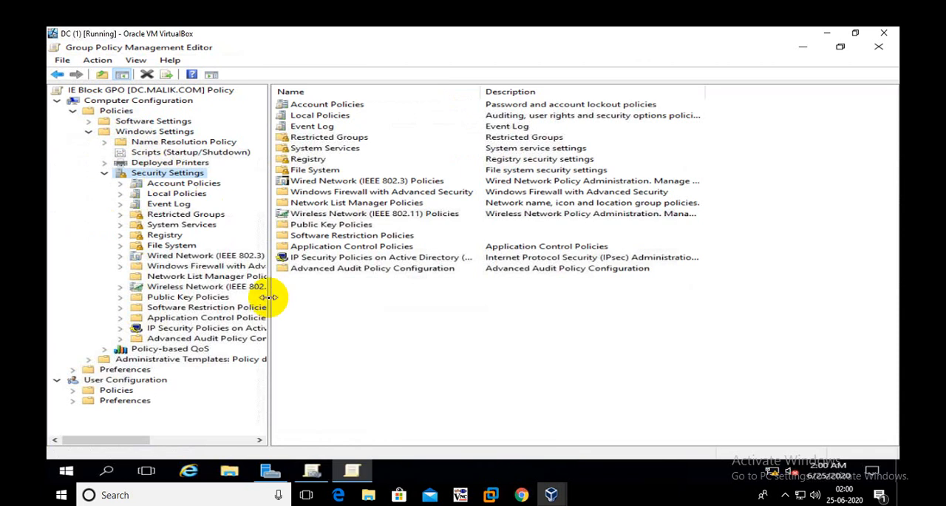
pyautogui.moveTo(269, 296); pyautogui.dragTo(310, 303)
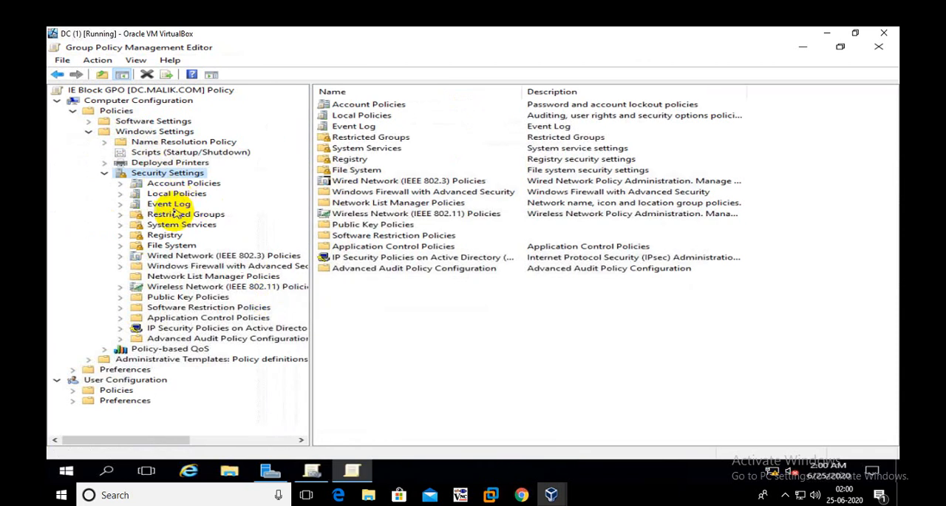
# Expand Application Control Policies and its AppLocker node under Security Settings
pyautogui.click(176, 317)
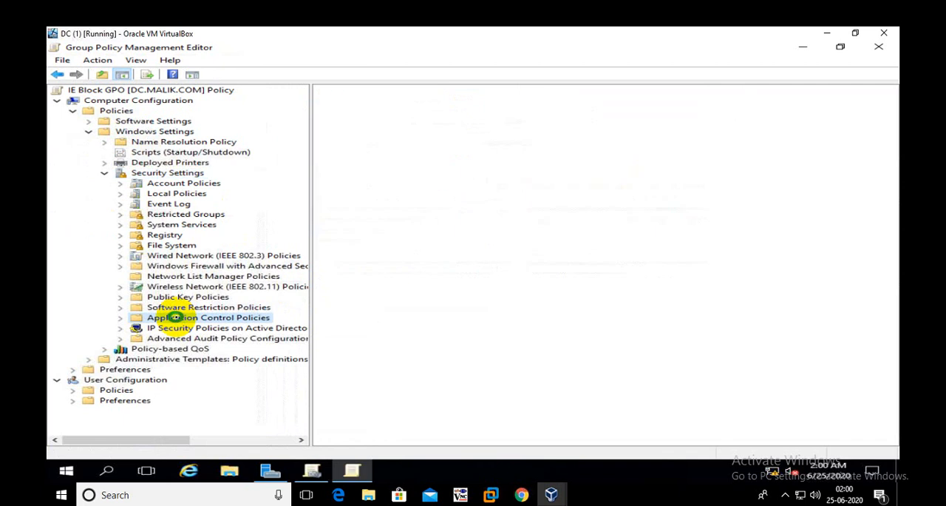
pyautogui.doubleClick(176, 317)
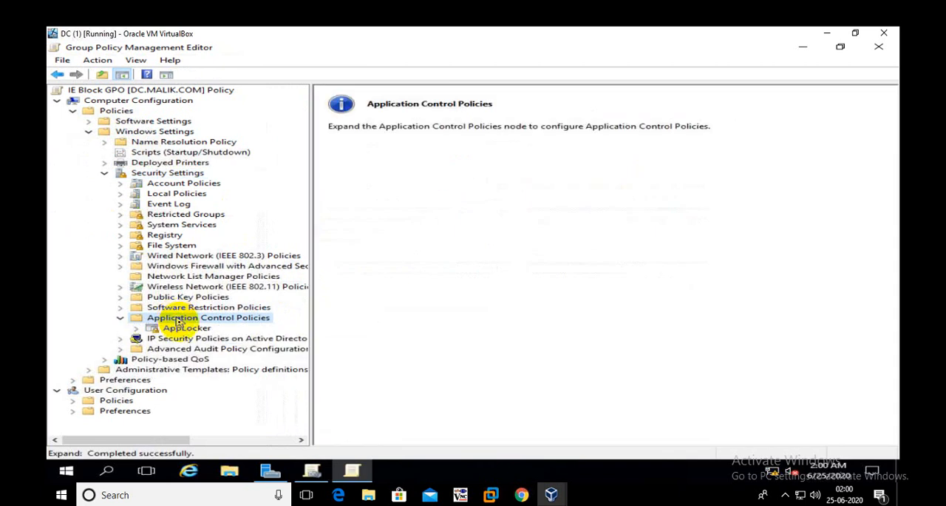
pyautogui.click(187, 331)
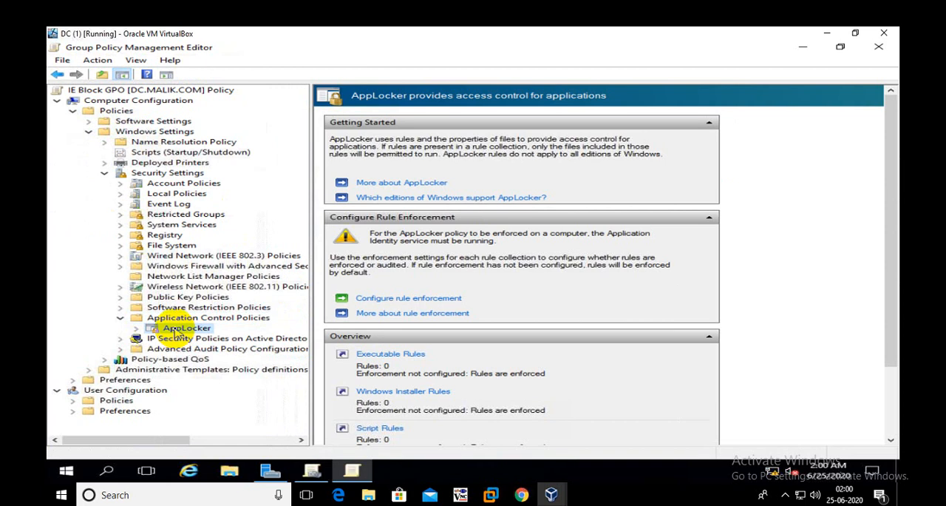
pyautogui.doubleClick(177, 333)
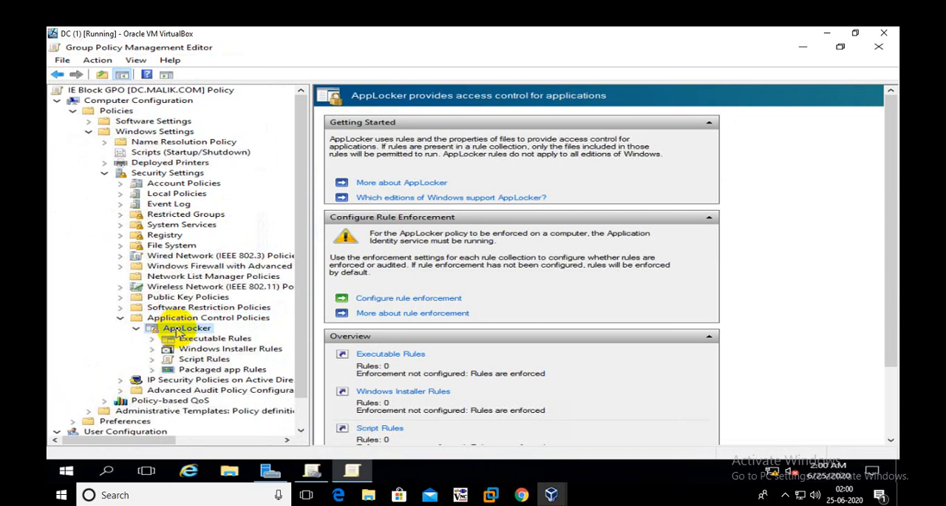
# Examine AppLocker's Executable, Windows Installer, Script and Packaged app rule collections
pyautogui.click(235, 341)
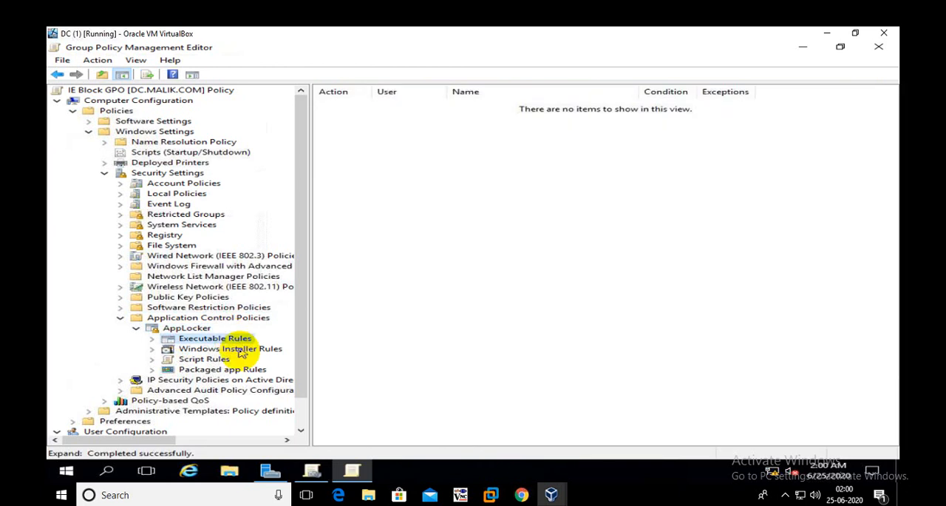
pyautogui.click(245, 352)
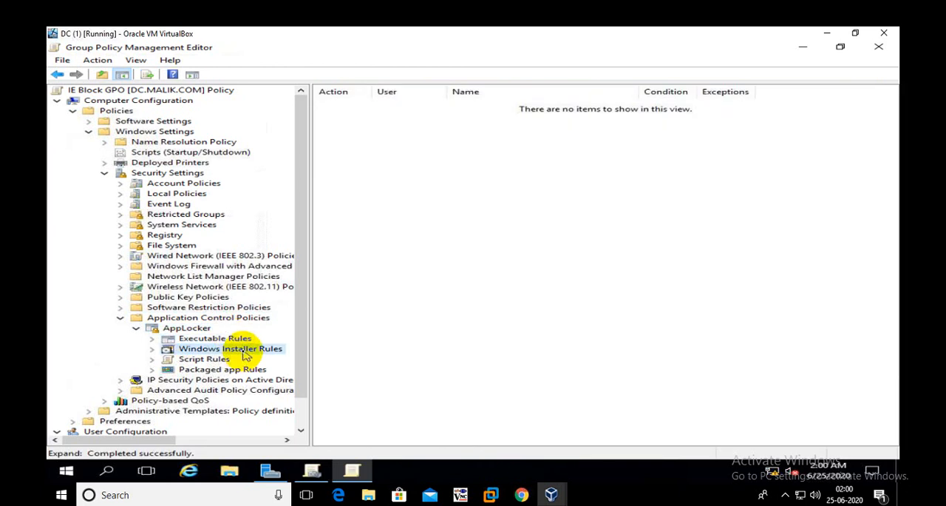
pyautogui.click(213, 361)
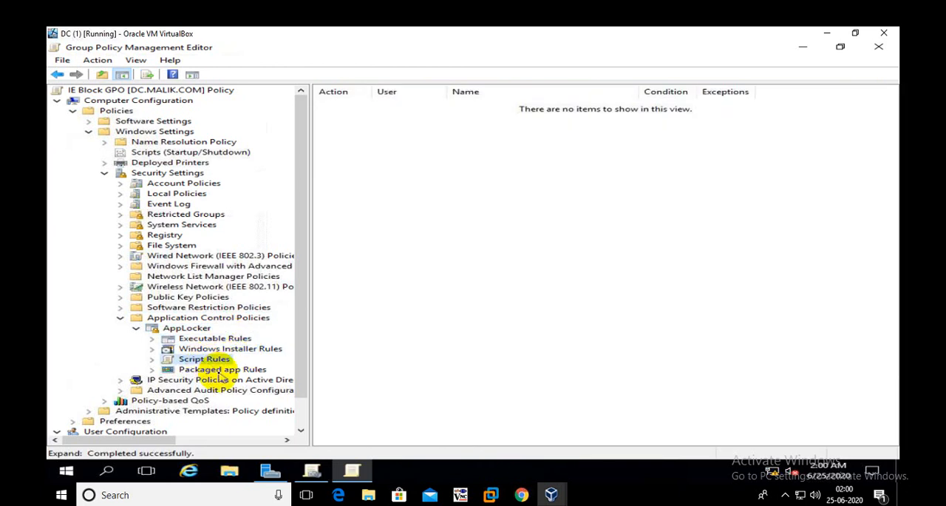
pyautogui.click(217, 372)
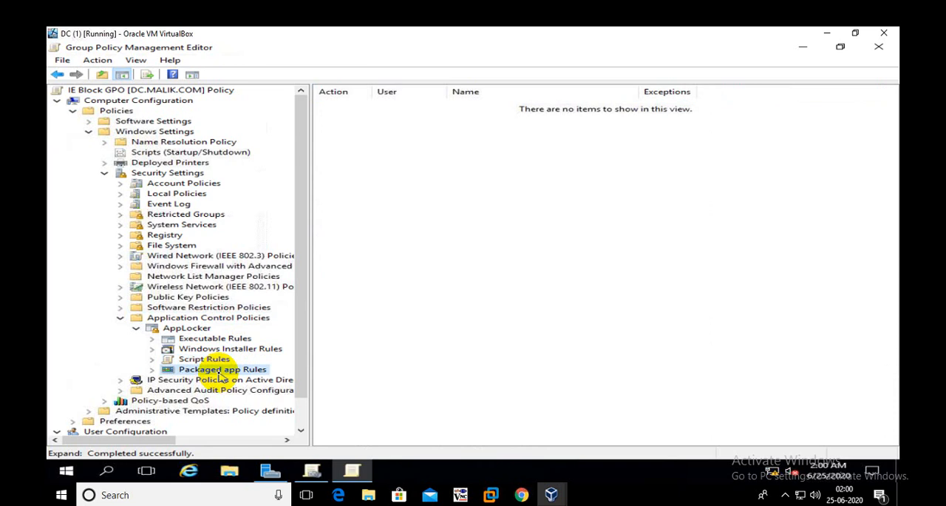
pyautogui.click(198, 349)
pyautogui.click(195, 339)
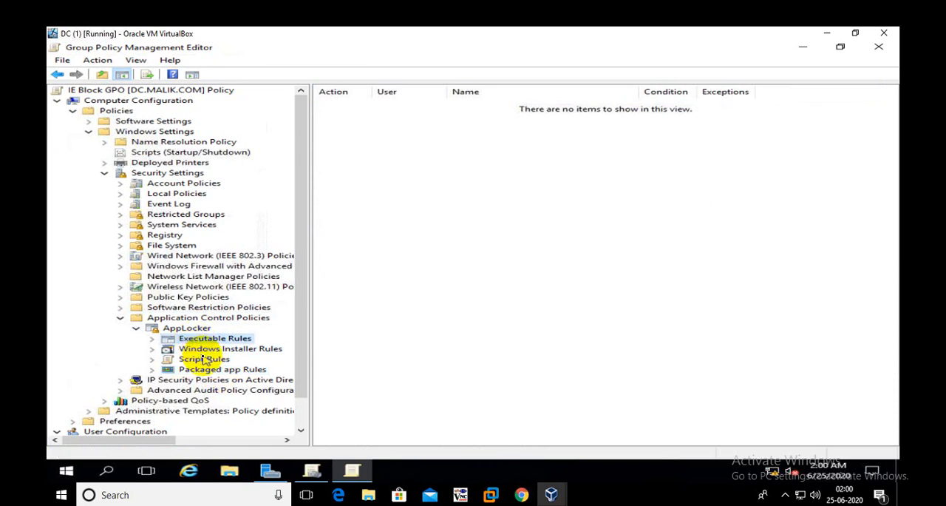
pyautogui.click(204, 359)
pyautogui.click(222, 370)
# Configure AppLocker rule enforcement for executable rules as Enforce rules and apply the setting
pyautogui.click(186, 329)
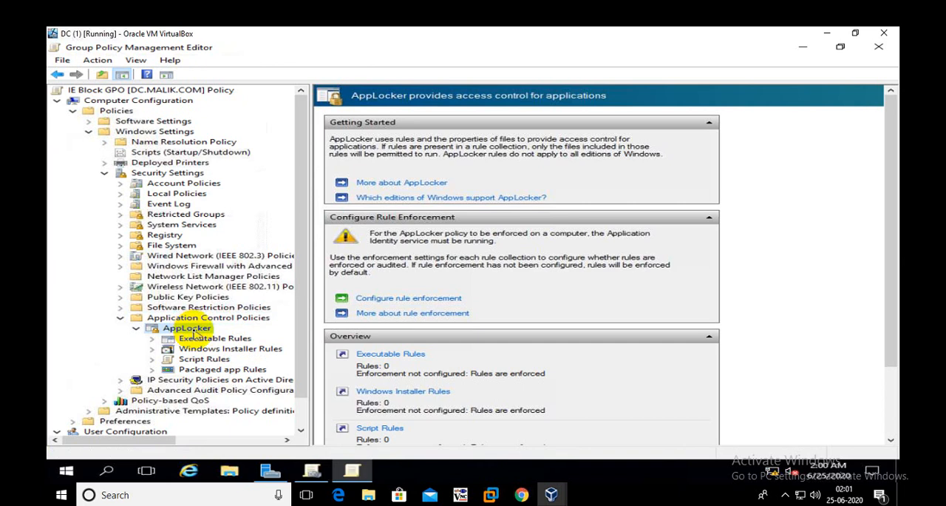
pyautogui.click(371, 300)
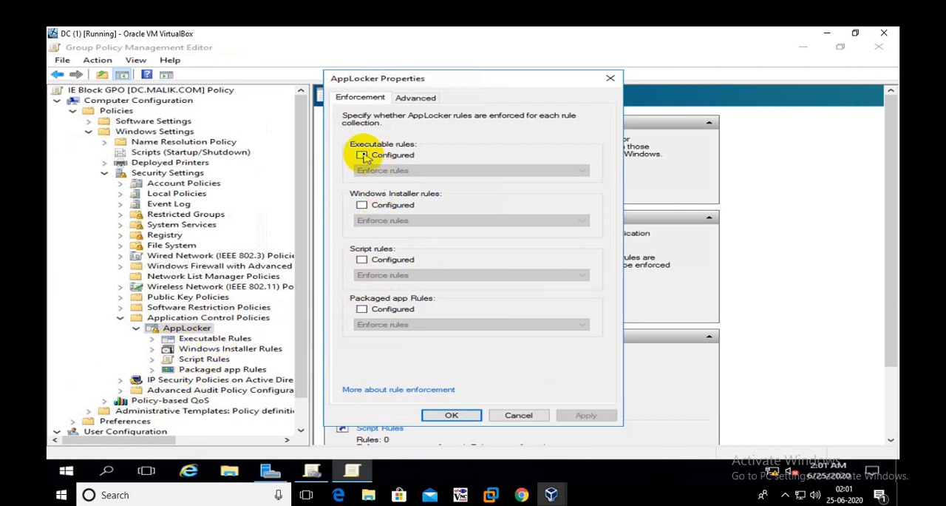
pyautogui.click(362, 155)
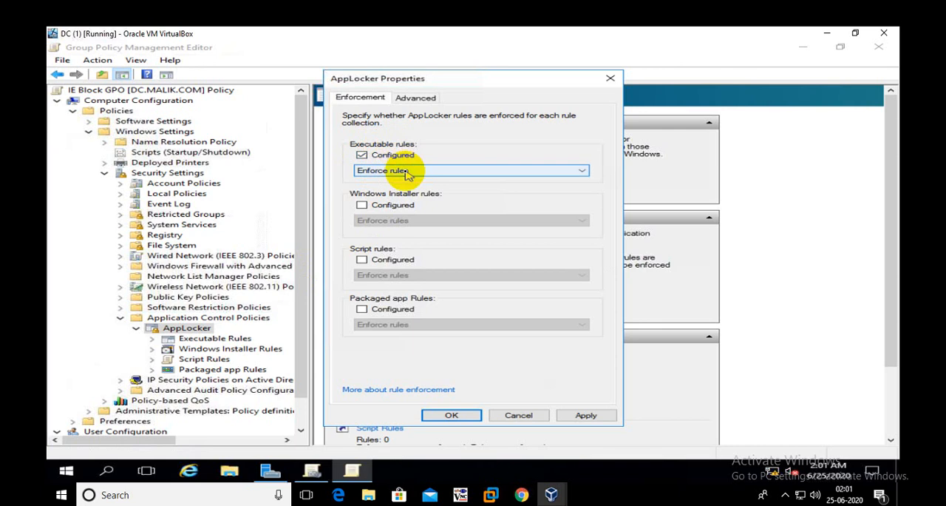
pyautogui.click(406, 170)
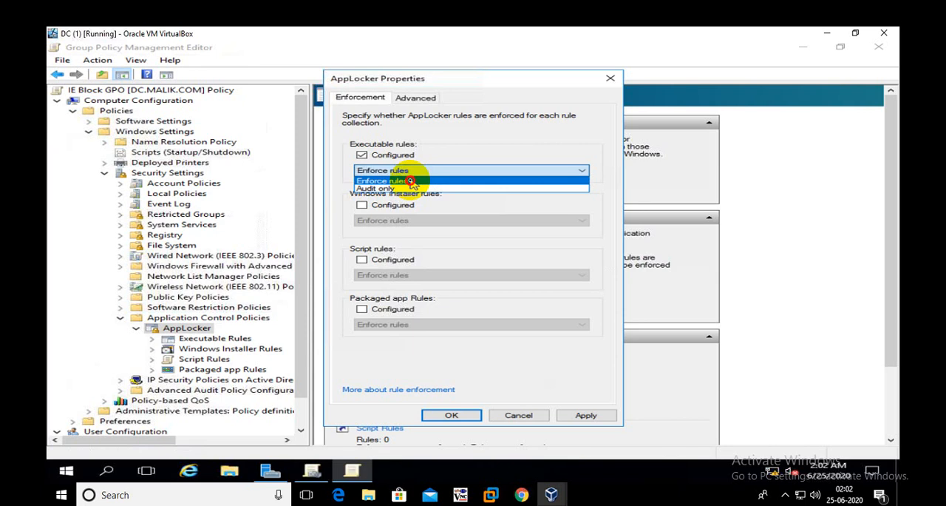
pyautogui.click(411, 182)
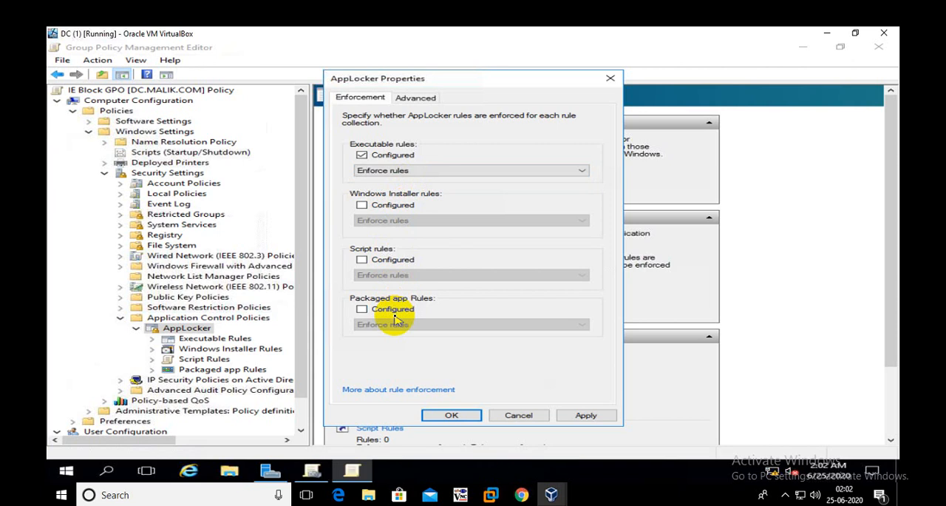
pyautogui.click(586, 415)
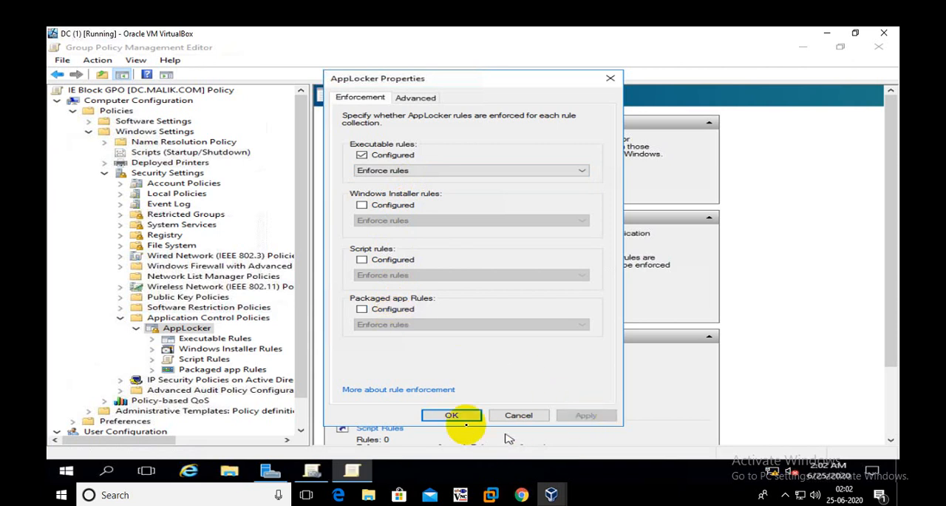
pyautogui.click(451, 414)
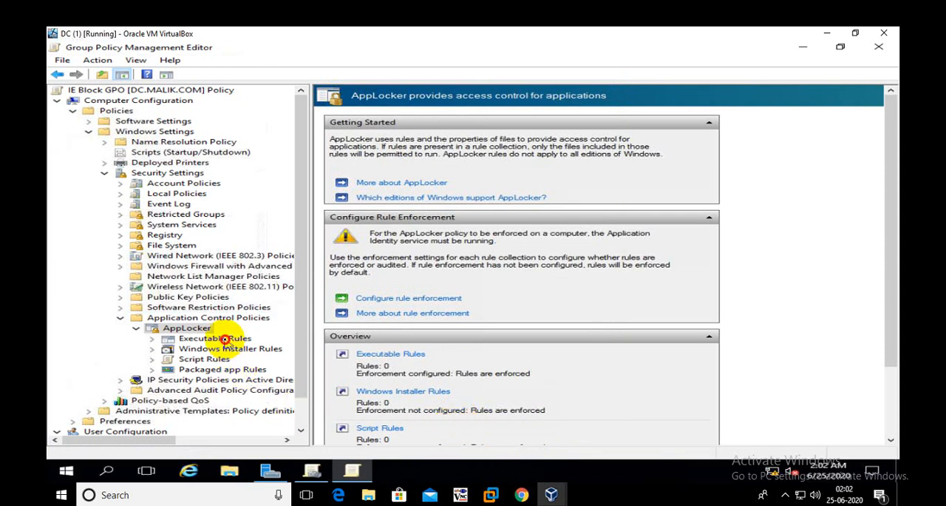
# Create the default rules for AppLocker's Executable Rules collection and review them
pyautogui.click(226, 340)
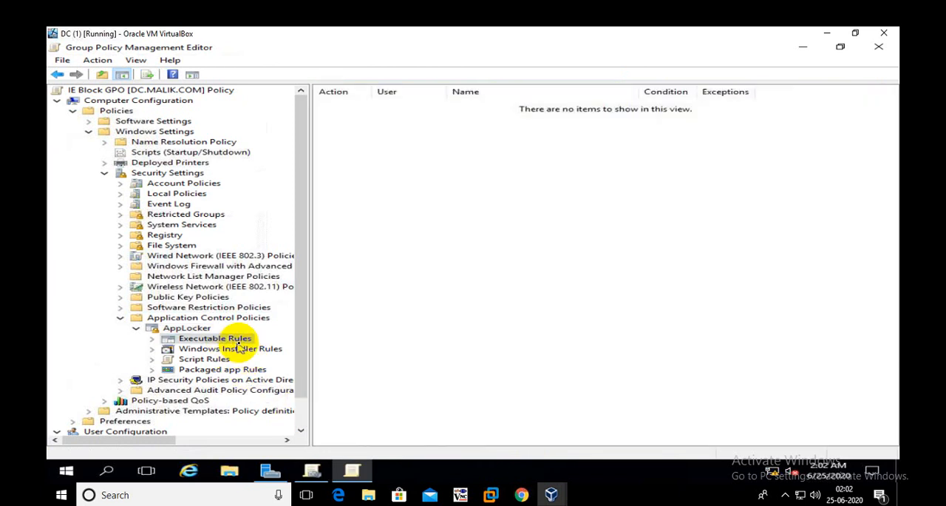
pyautogui.rightClick(244, 345)
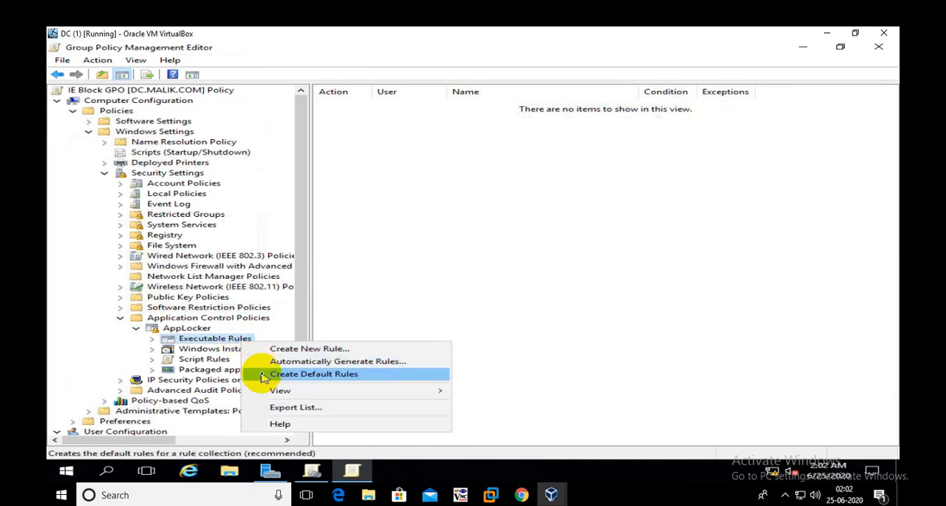
pyautogui.click(264, 375)
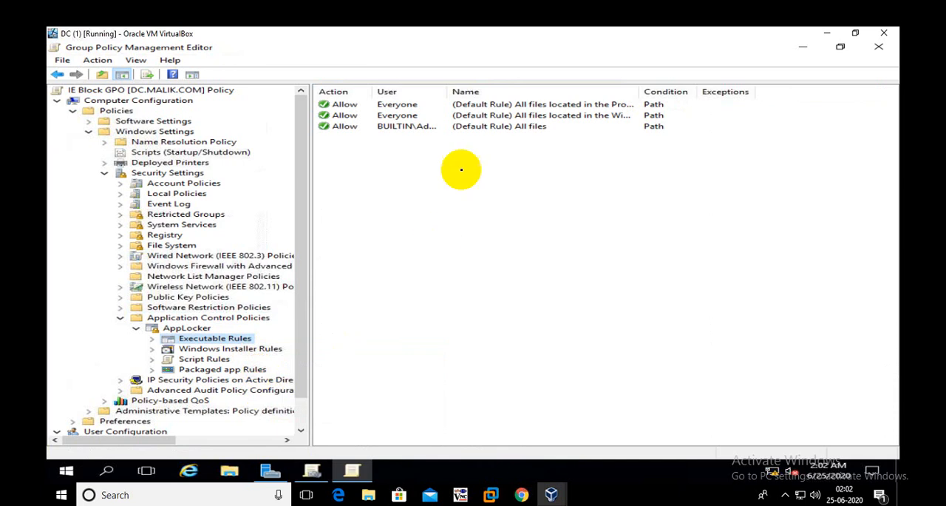
pyautogui.moveTo(364, 168); pyautogui.dragTo(416, 100)
pyautogui.click(416, 214)
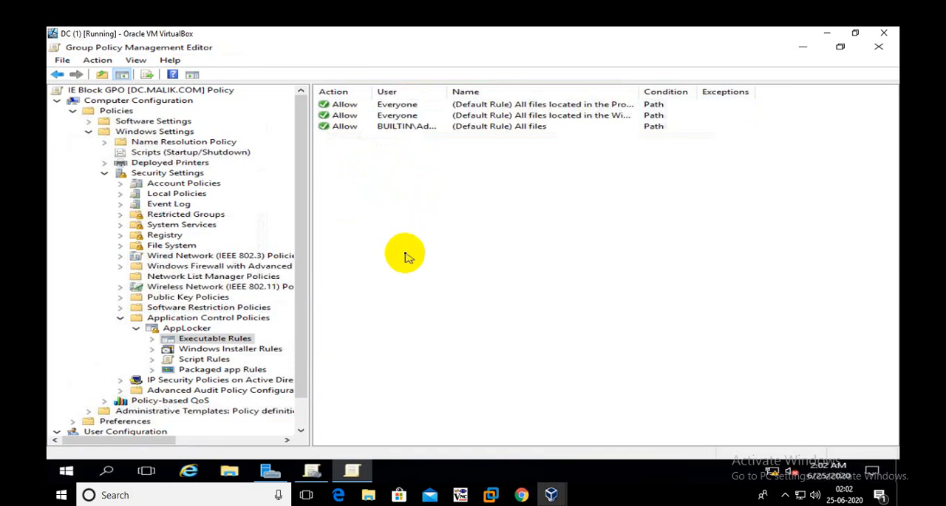
# Start a new executable rule in AppLocker and set its permission action to Deny for Everyone
pyautogui.rightClick(245, 346)
pyautogui.click(237, 340)
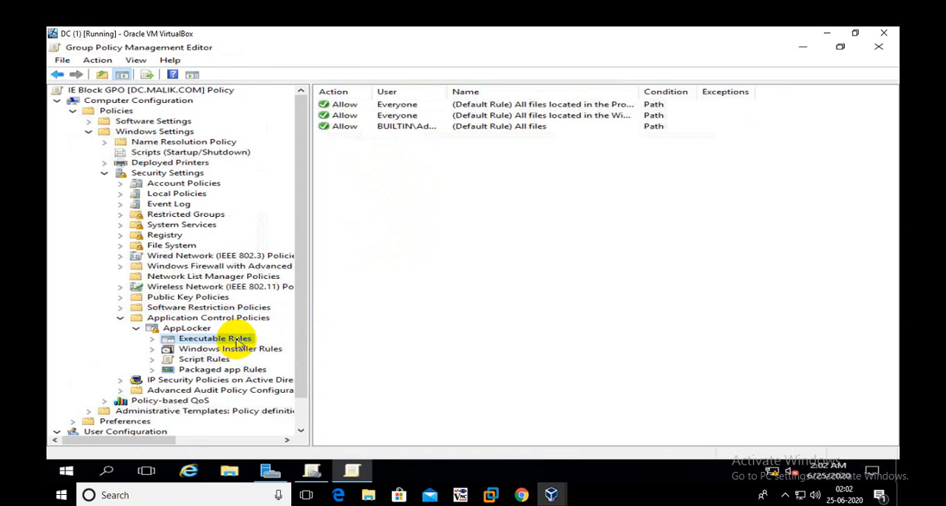
pyautogui.rightClick(237, 342)
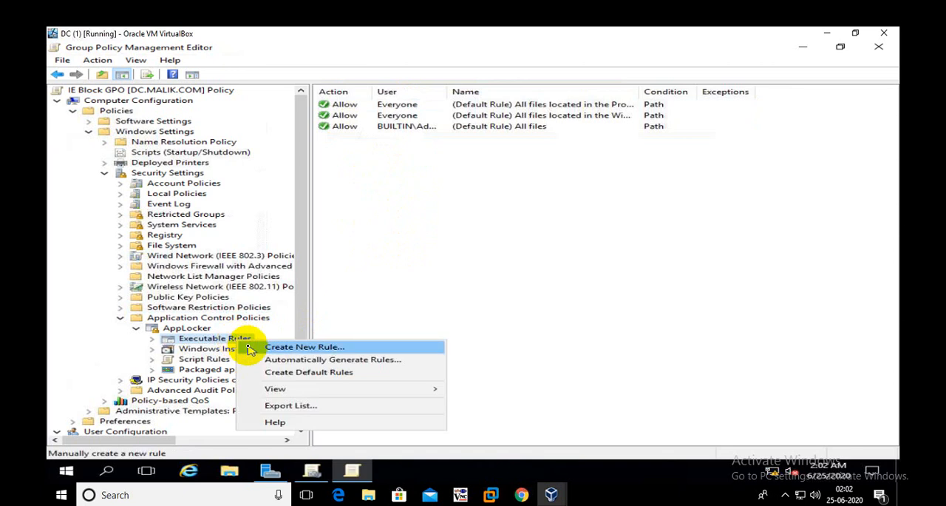
pyautogui.click(281, 347)
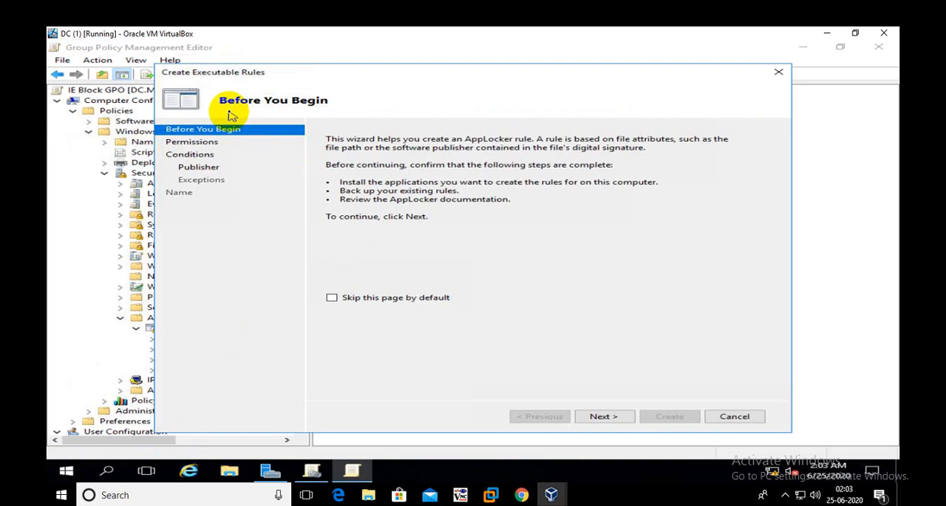
pyautogui.click(600, 418)
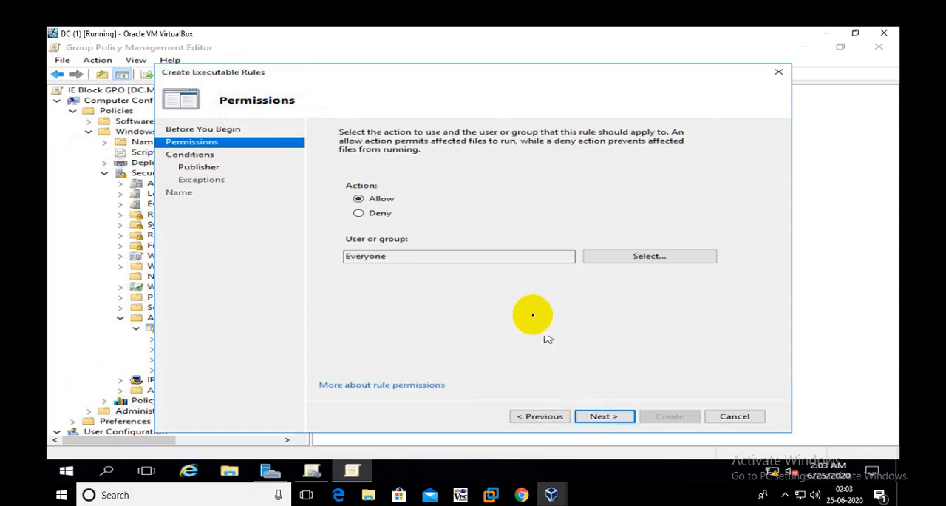
pyautogui.click(381, 213)
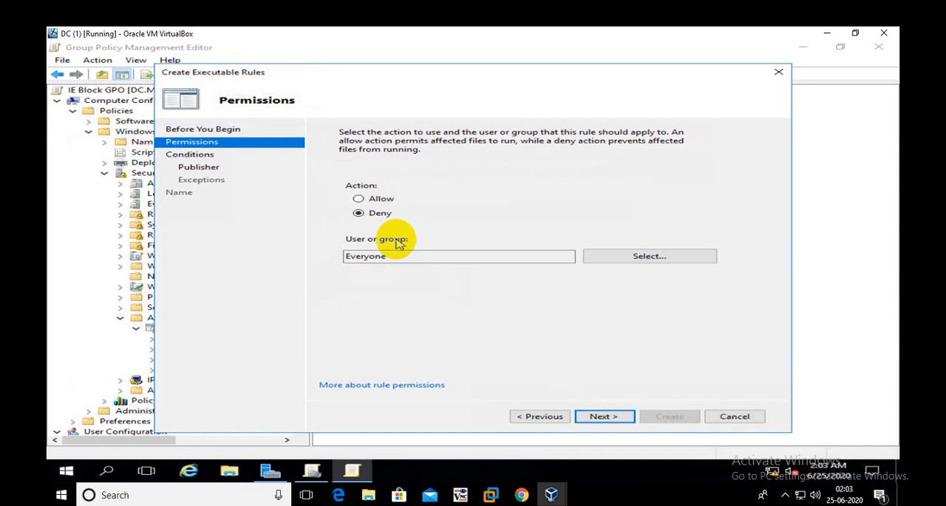
# Keep Everyone as the deny rule's user group and choose Path as its primary condition
pyautogui.click(621, 258)
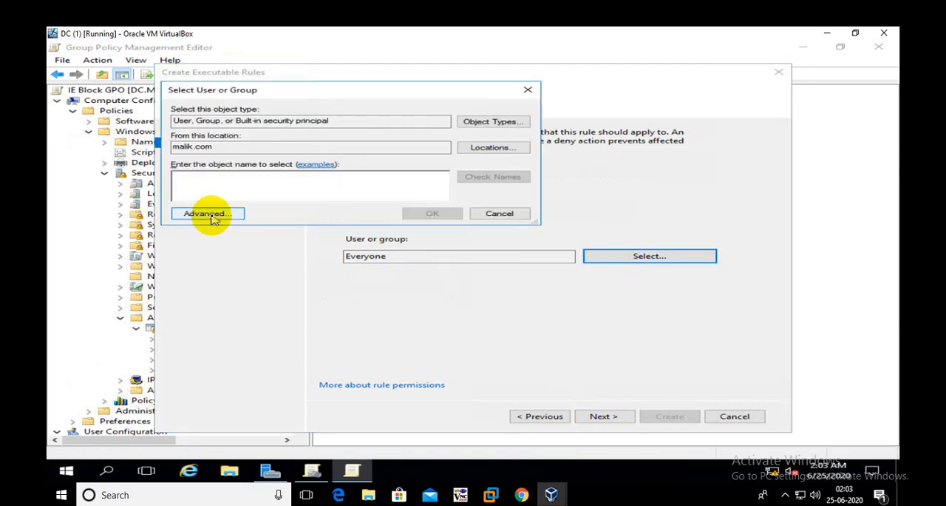
pyautogui.click(499, 213)
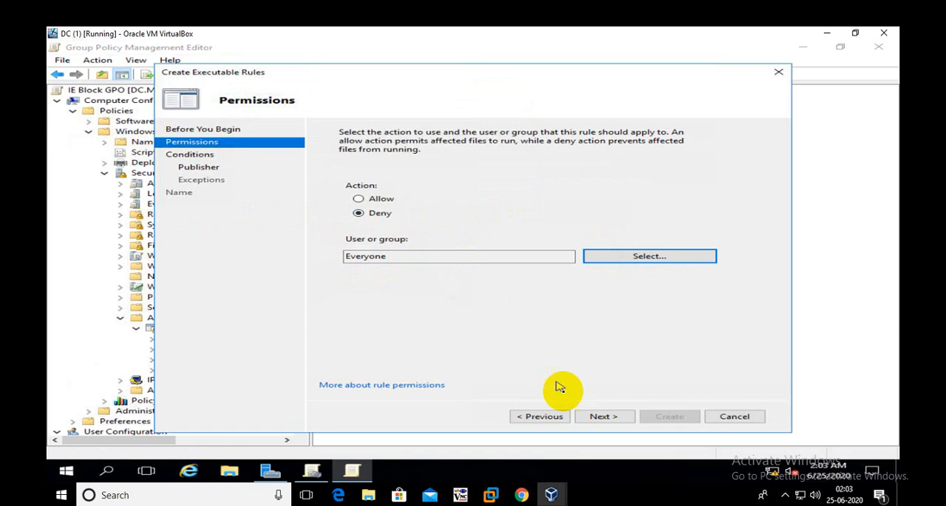
pyautogui.click(588, 417)
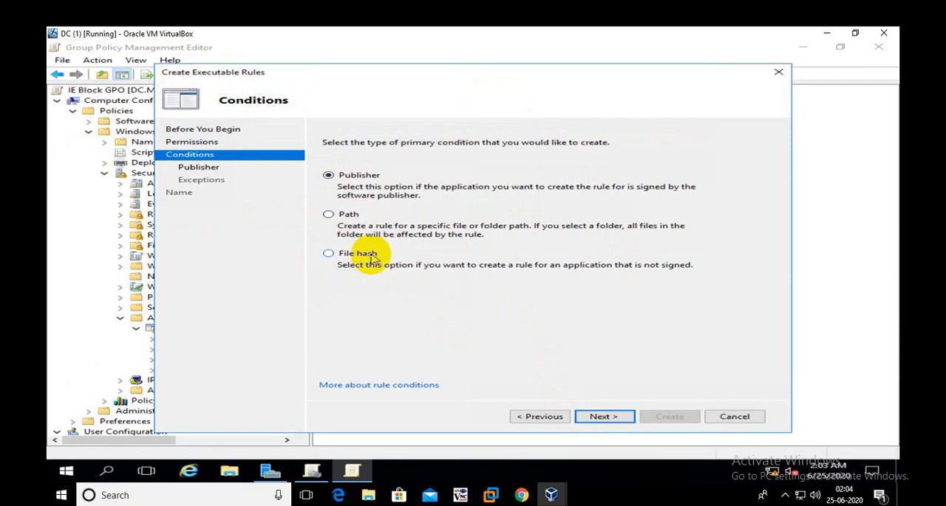
pyautogui.click(346, 216)
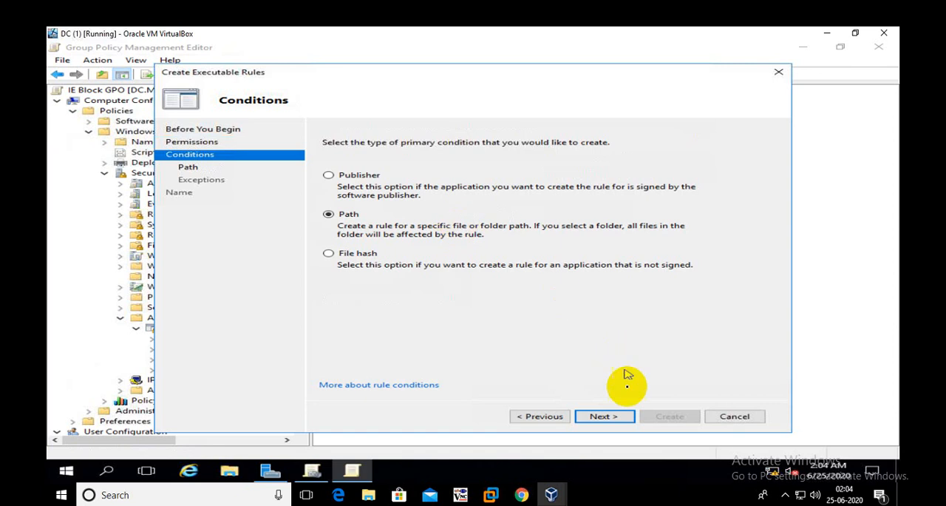
pyautogui.click(625, 416)
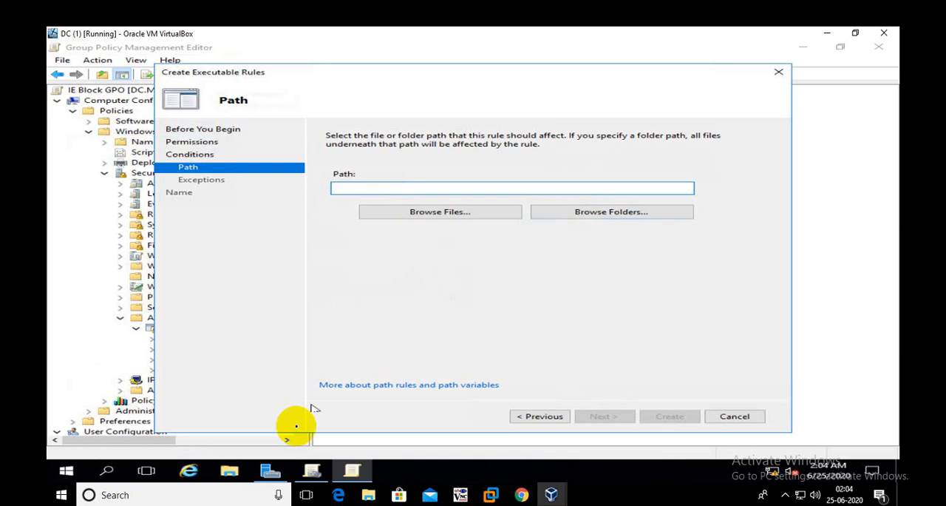
# Switch to File Explorer and open the Internet Explorer folder in C:\Program Files
pyautogui.click(230, 471)
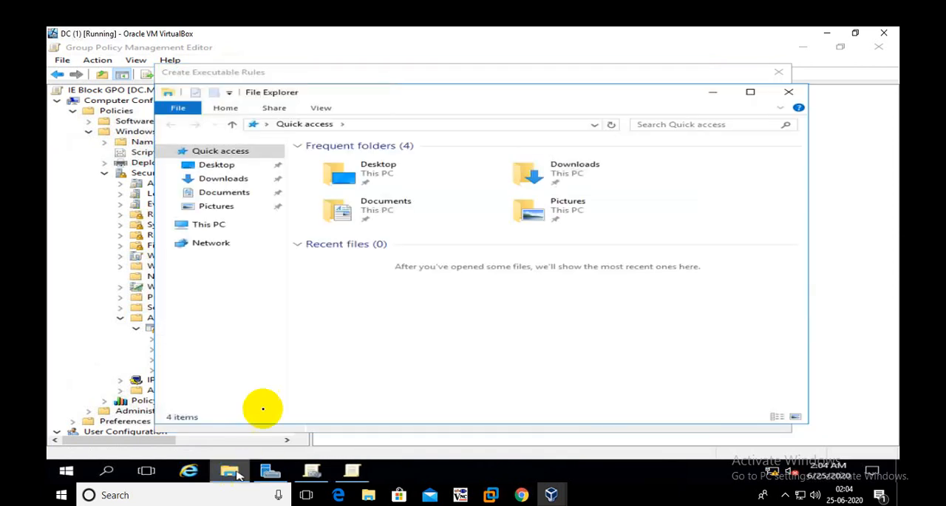
pyautogui.click(212, 224)
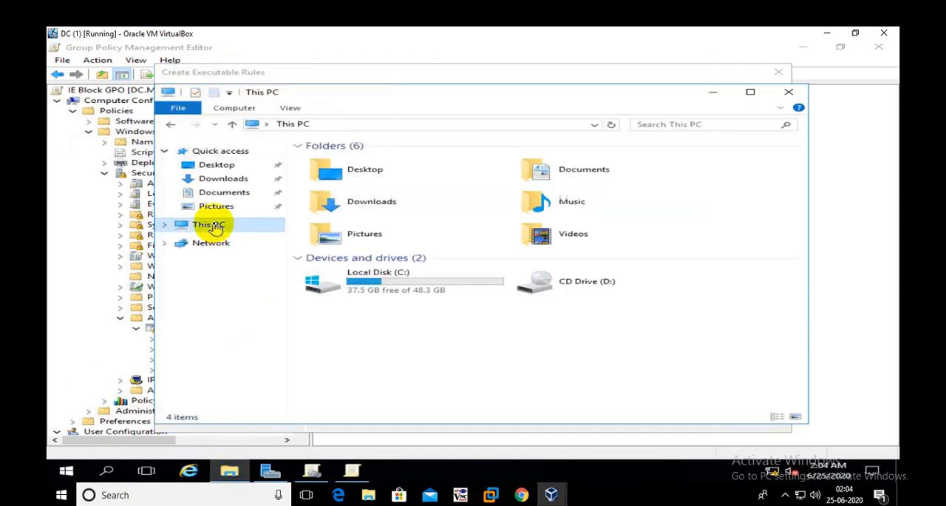
pyautogui.doubleClick(347, 283)
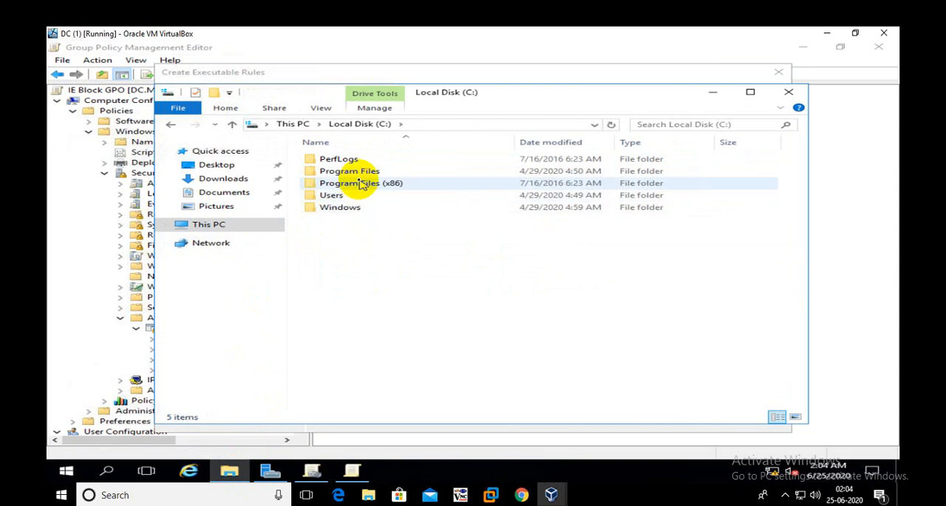
pyautogui.doubleClick(359, 171)
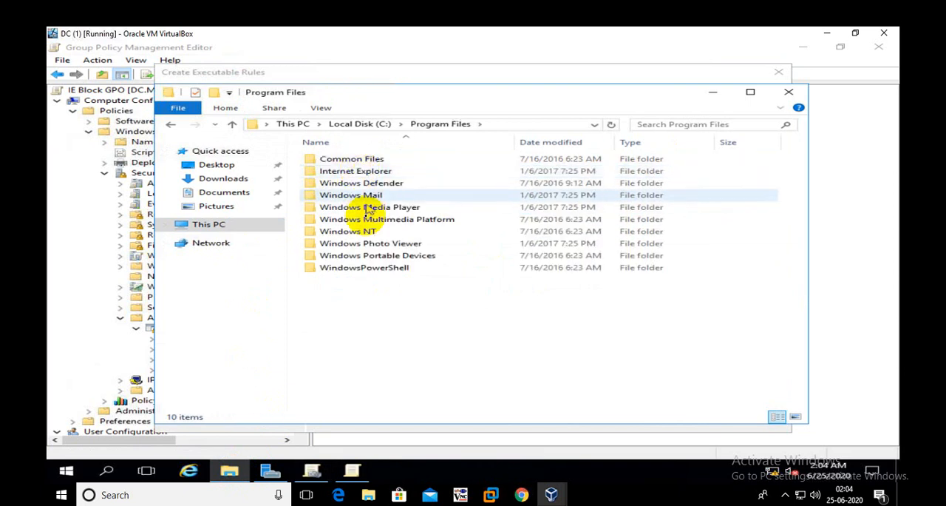
pyautogui.click(350, 173)
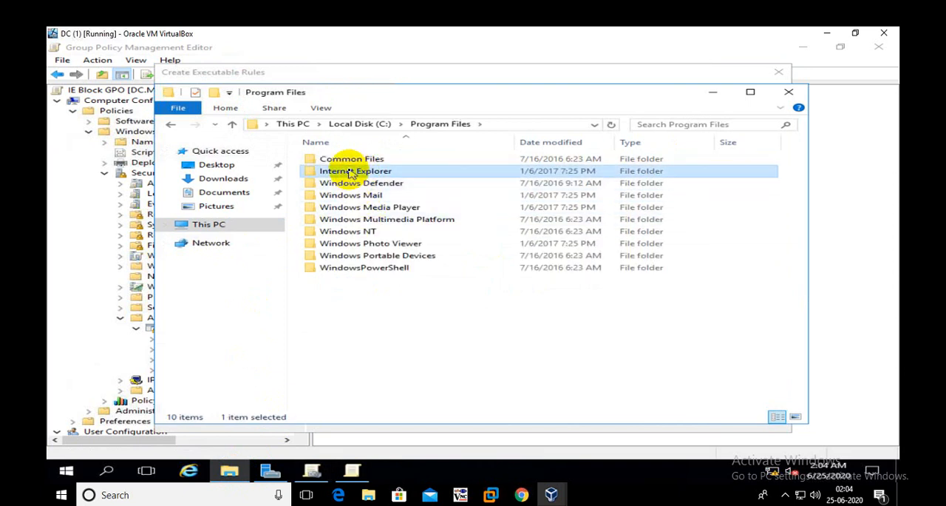
pyautogui.doubleClick(403, 176)
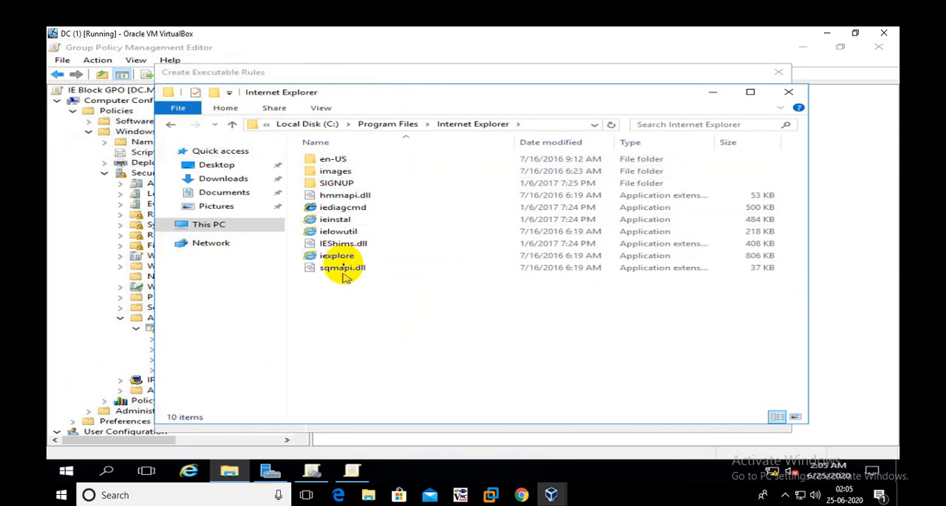
# Examine the iediagcmd, ieinstal, ielowutil and iexplore applications in the Internet Explorer folder, then close File Explorer
pyautogui.click(344, 208)
pyautogui.click(351, 218)
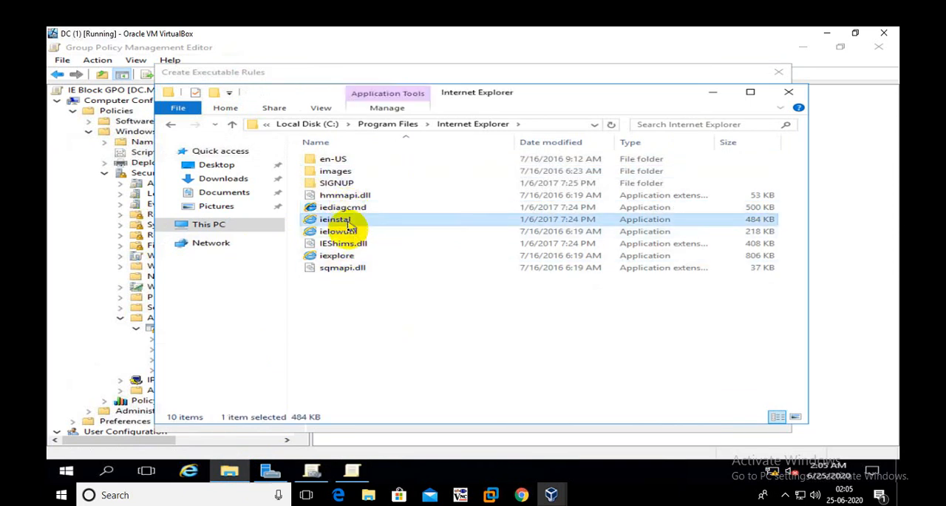
pyautogui.click(351, 232)
pyautogui.click(345, 255)
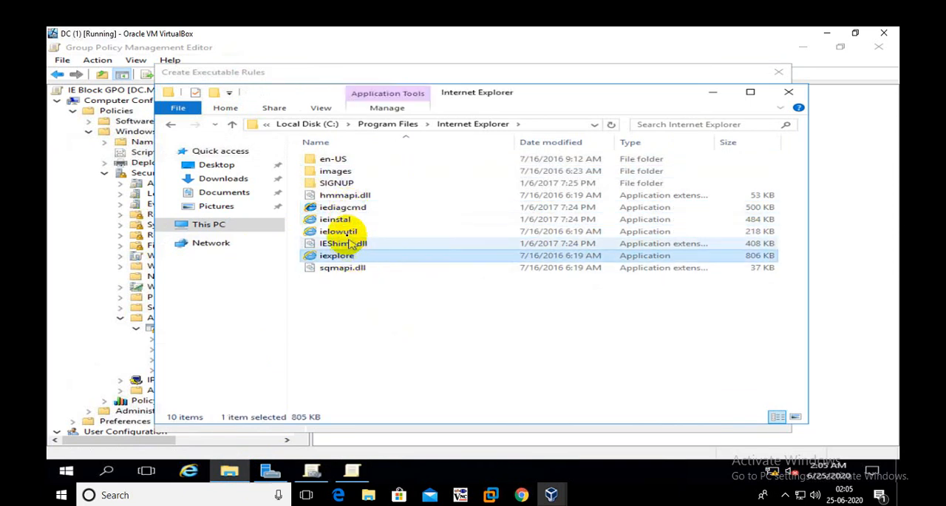
pyautogui.click(348, 232)
pyautogui.click(344, 208)
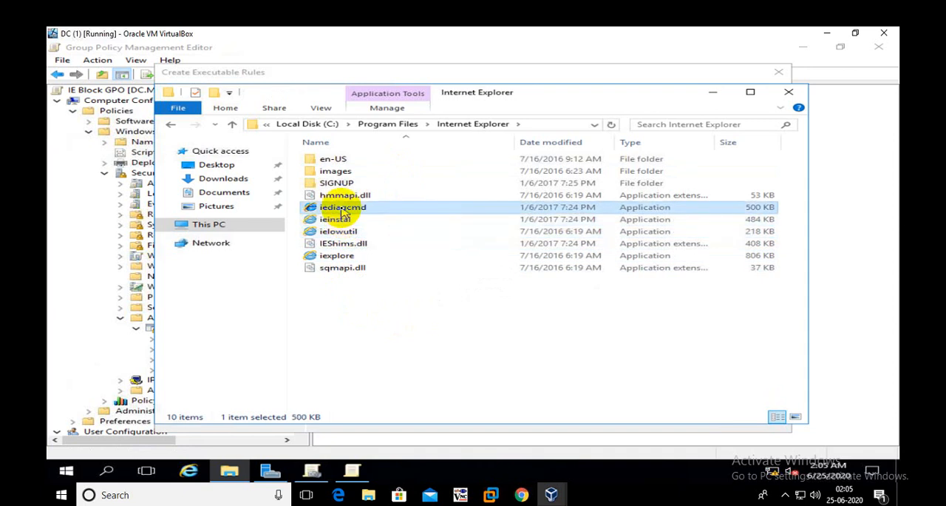
pyautogui.click(352, 258)
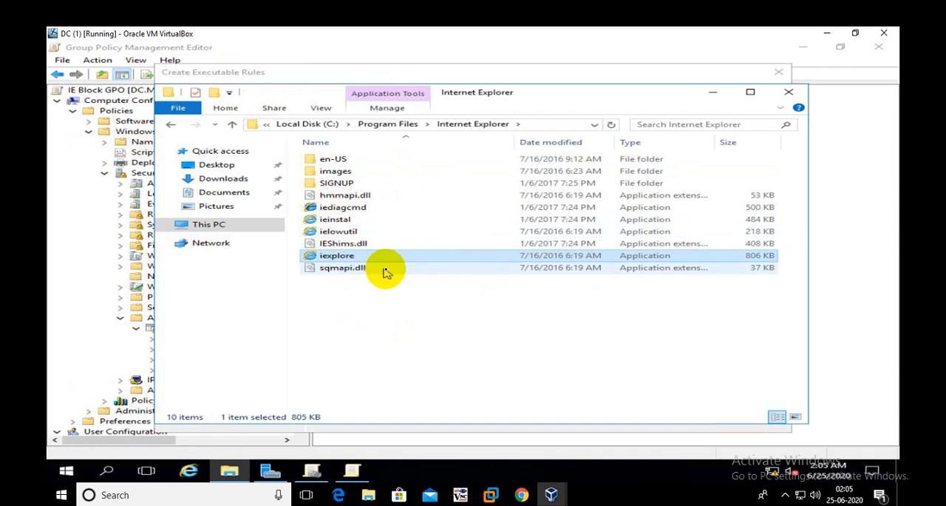
pyautogui.click(430, 319)
pyautogui.press('BackSpace')
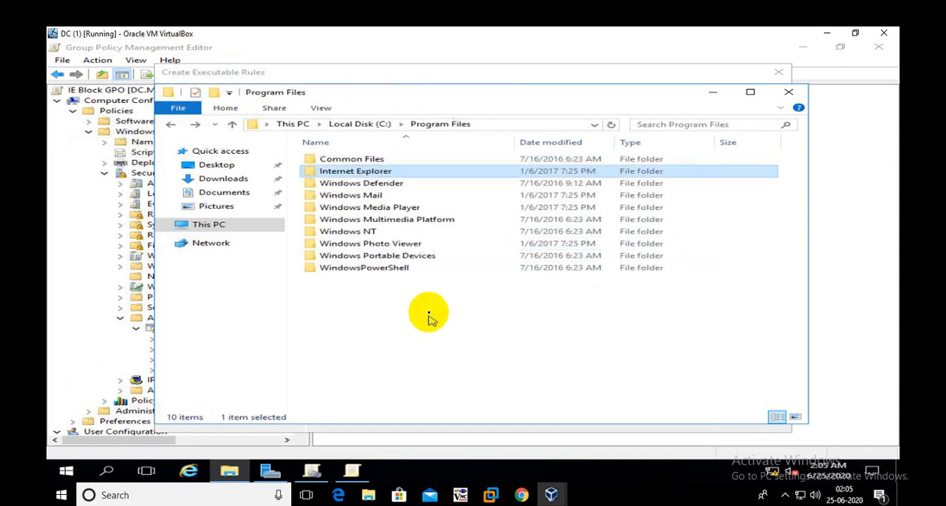
pyautogui.doubleClick(370, 172)
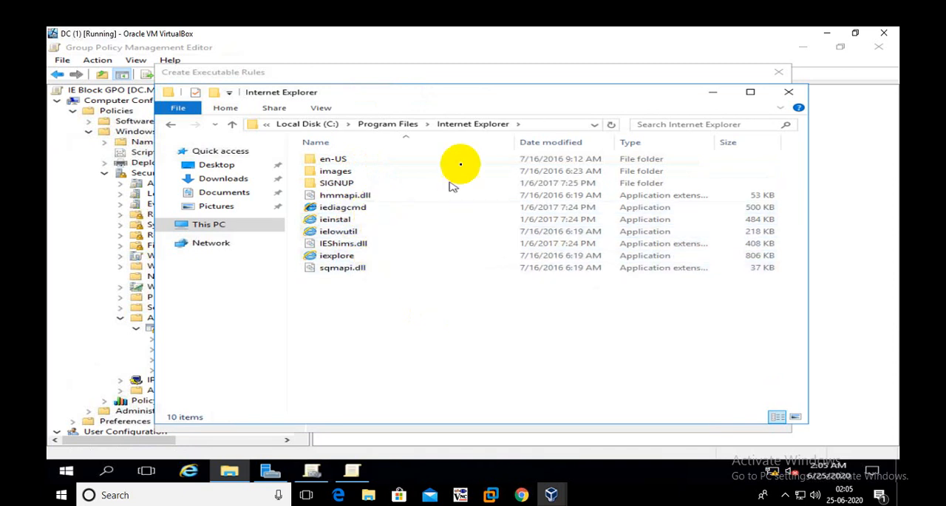
pyautogui.click(783, 93)
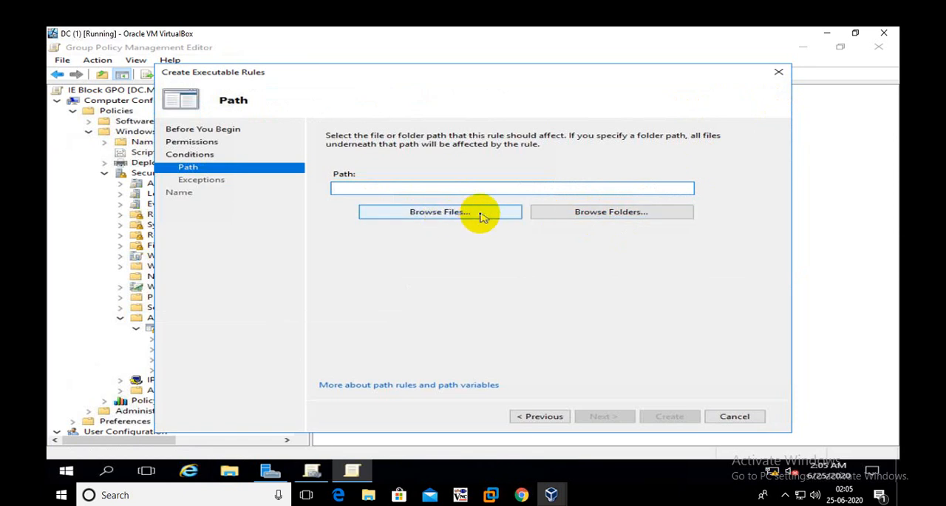
# Set the rule's path condition to the Internet Explorer folder in Program Files, covering all its files: %PROGRAMFILES%\Internet Explorer\*
pyautogui.click(569, 214)
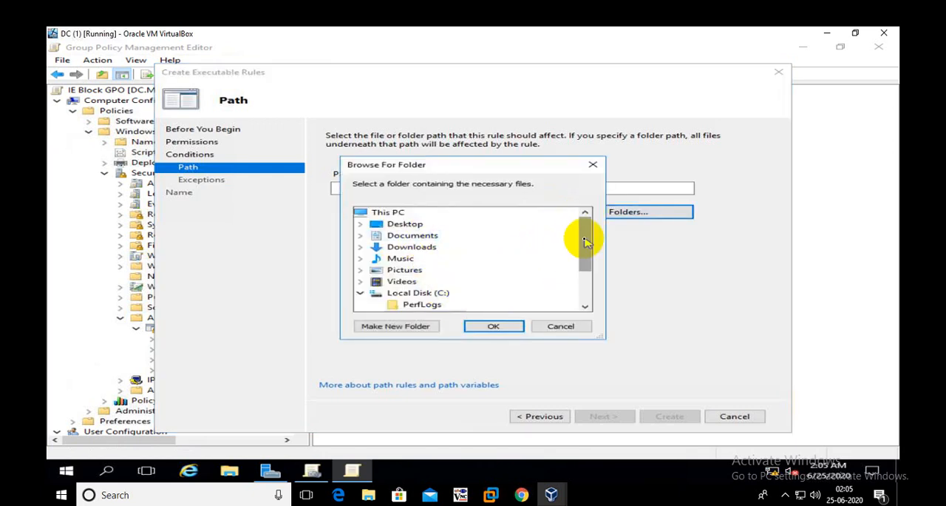
pyautogui.moveTo(584, 243); pyautogui.dragTo(585, 270)
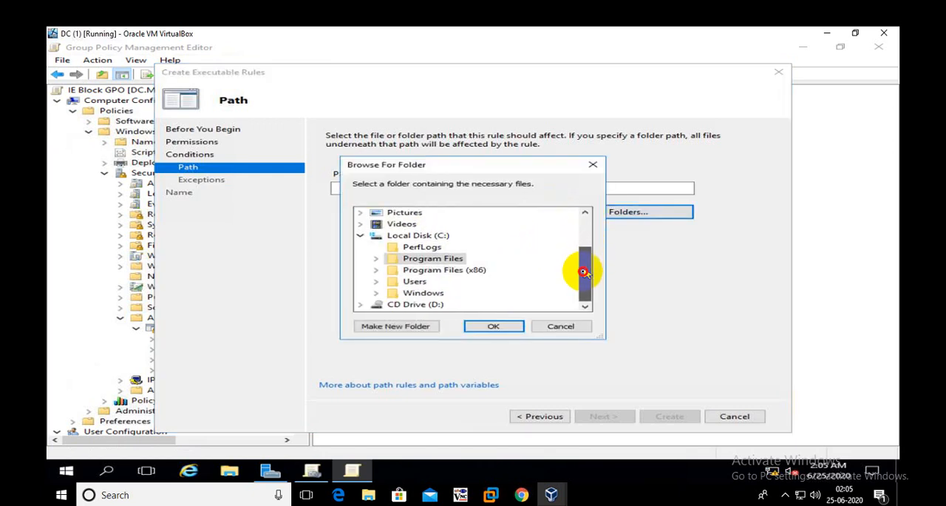
pyautogui.doubleClick(452, 259)
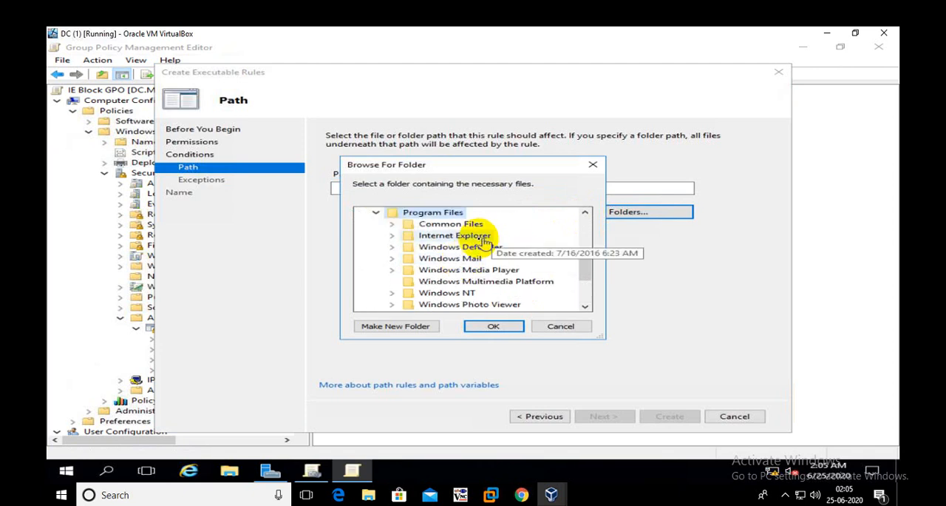
pyautogui.doubleClick(475, 237)
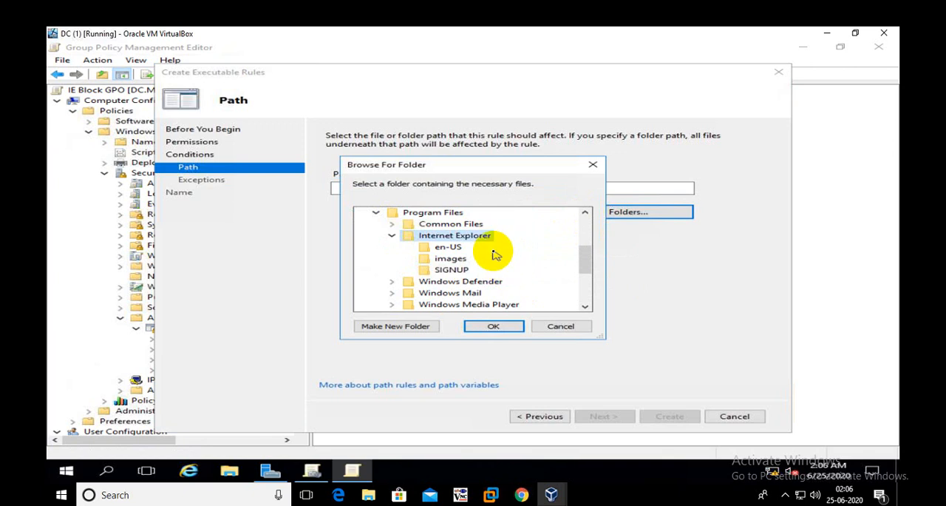
pyautogui.click(493, 326)
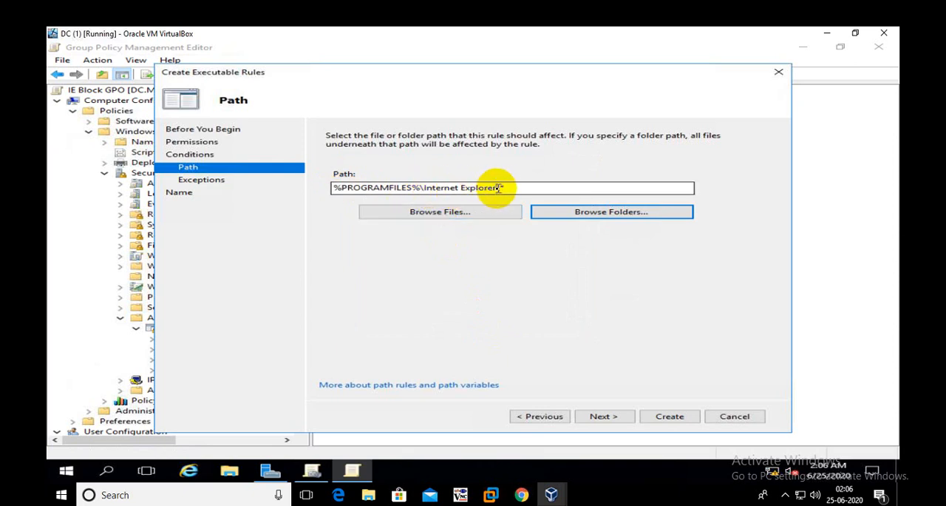
pyautogui.moveTo(501, 185); pyautogui.dragTo(508, 187)
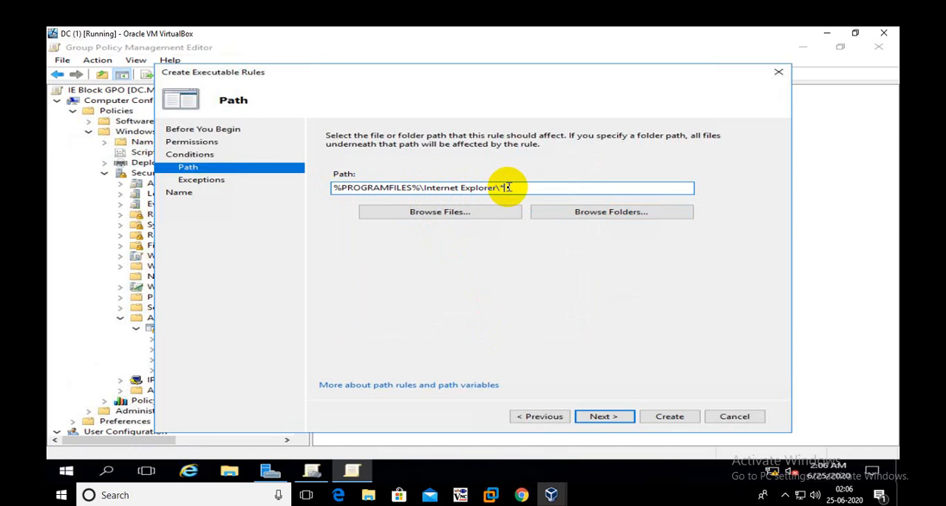
pyautogui.click(501, 185)
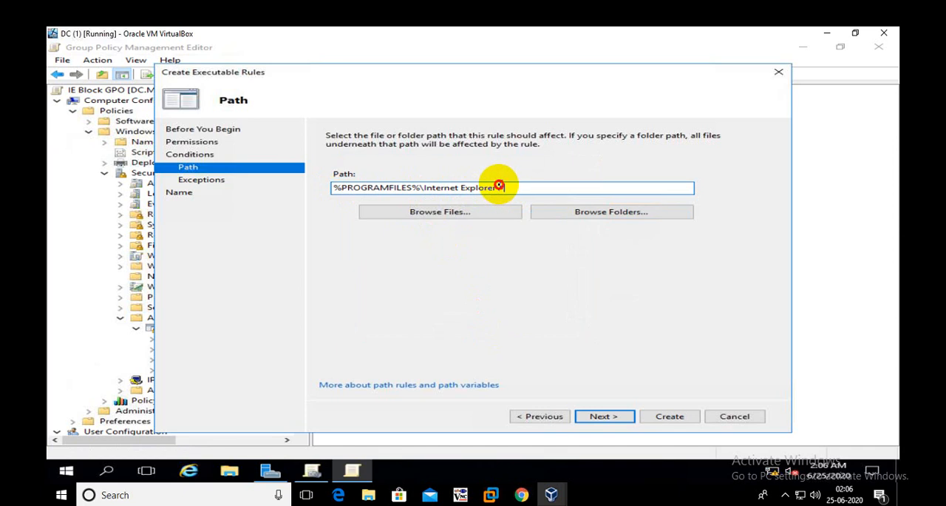
pyautogui.moveTo(499, 185); pyautogui.dragTo(510, 187)
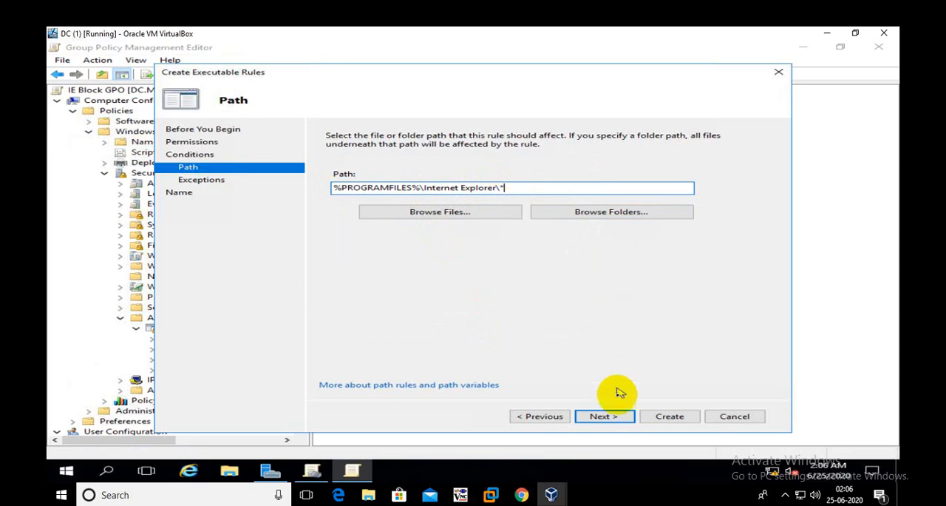
# Create the deny rule without exceptions, keeping the suggested name and an empty description, and review it in the rule list
pyautogui.click(617, 414)
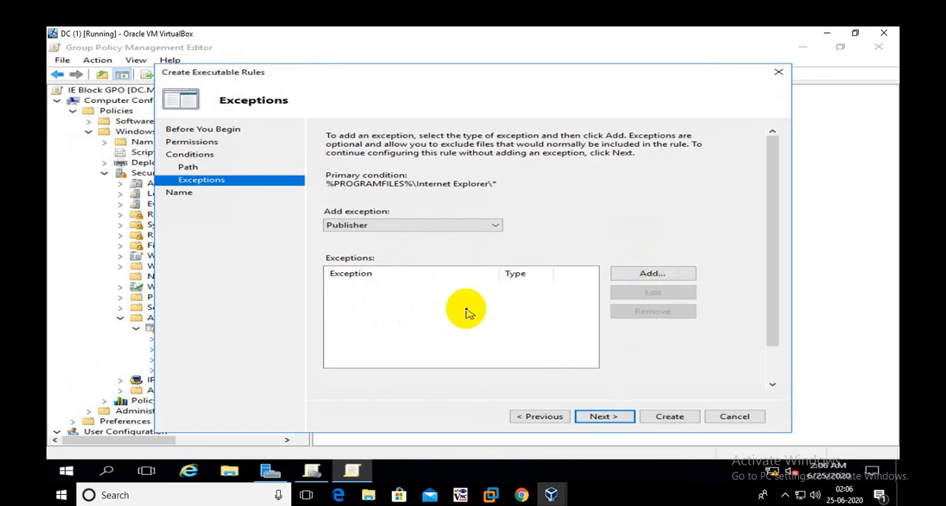
pyautogui.click(618, 416)
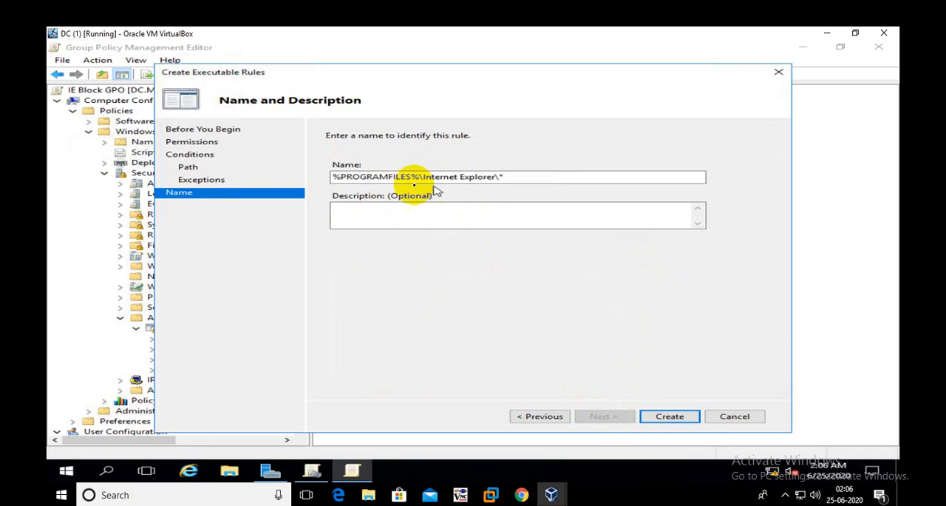
pyautogui.click(521, 176)
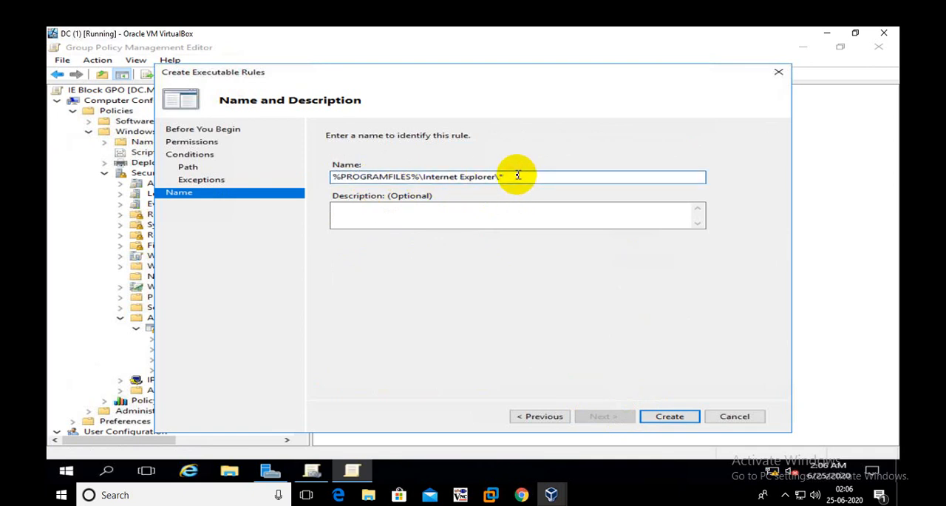
pyautogui.click(440, 216)
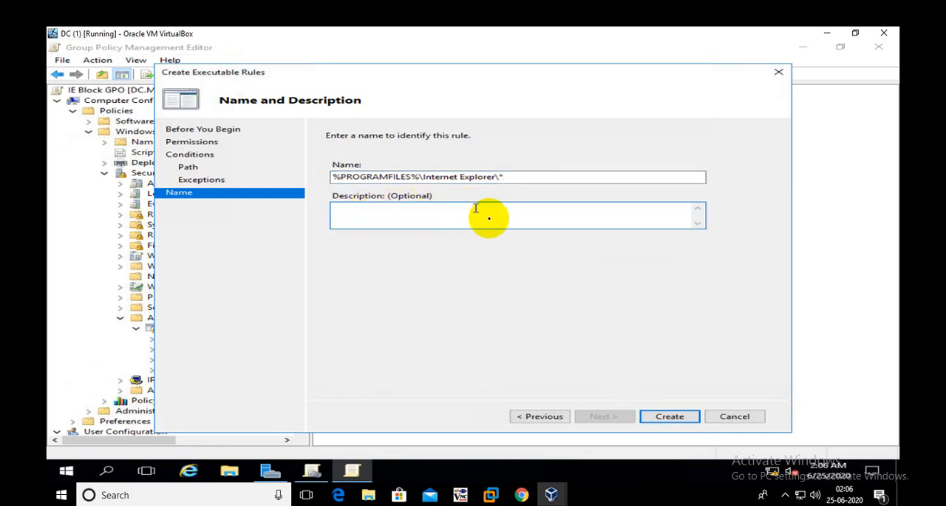
pyautogui.click(670, 416)
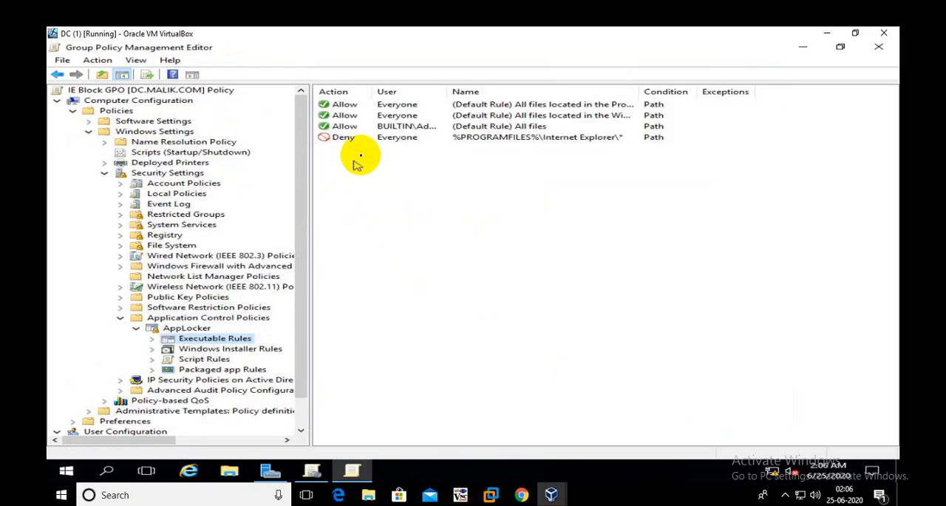
pyautogui.click(340, 139)
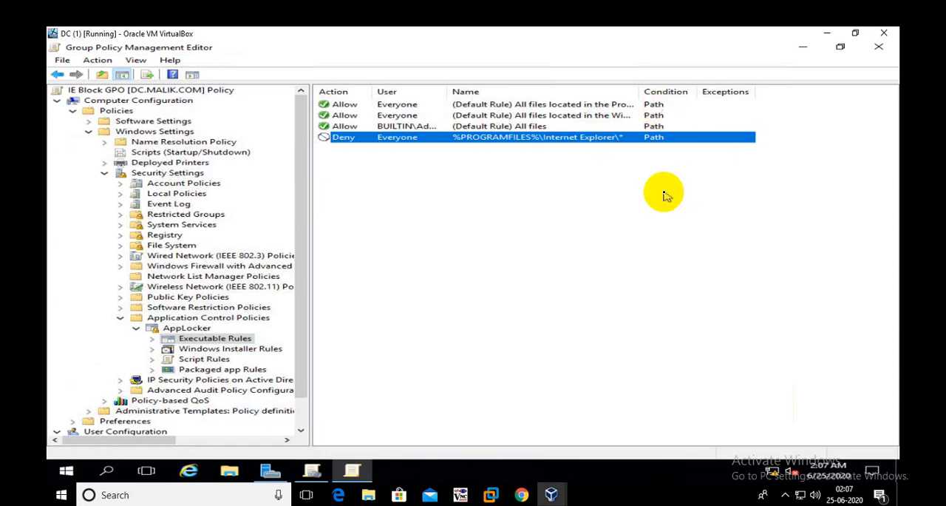
pyautogui.click(641, 176)
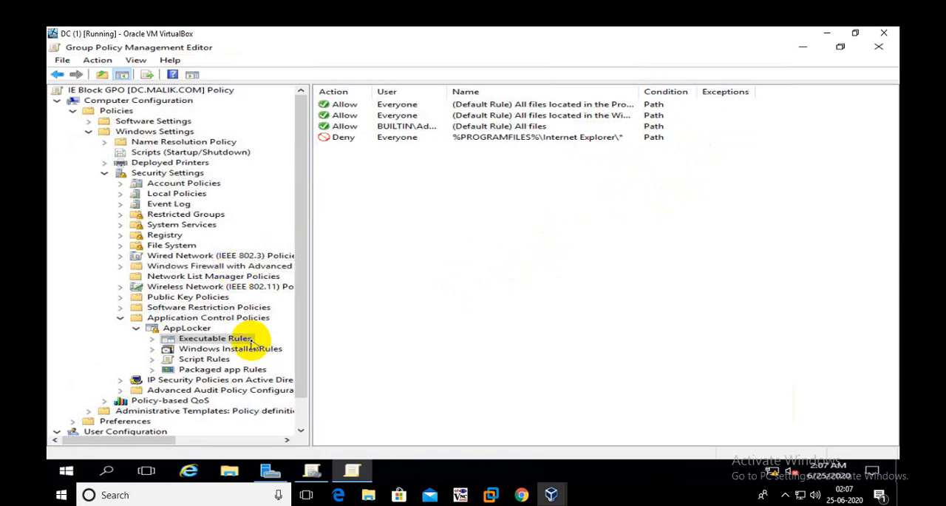
# Restore the DC virtual machine window to its smaller size and switch to the Node-1 virtual machine's desktop
pyautogui.click(855, 32)
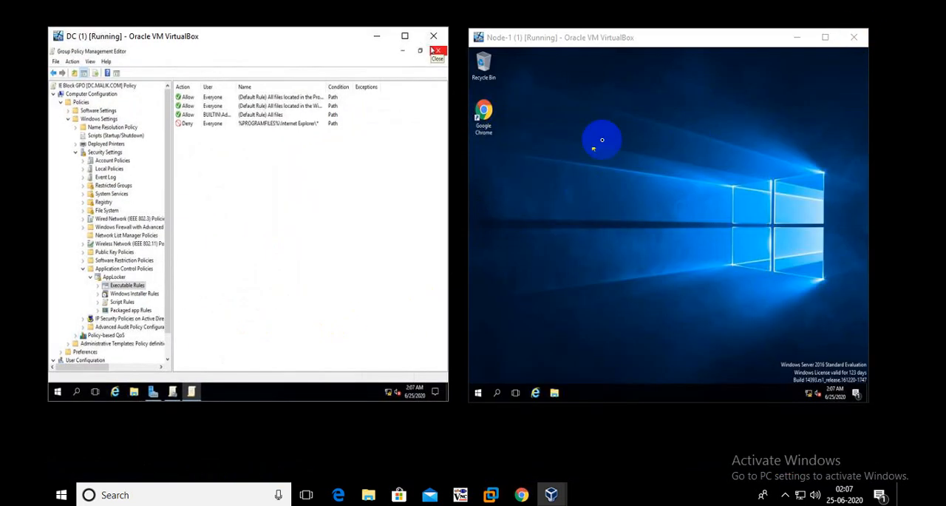
pyautogui.click(594, 115)
pyautogui.rightClick(595, 113)
pyautogui.click(625, 137)
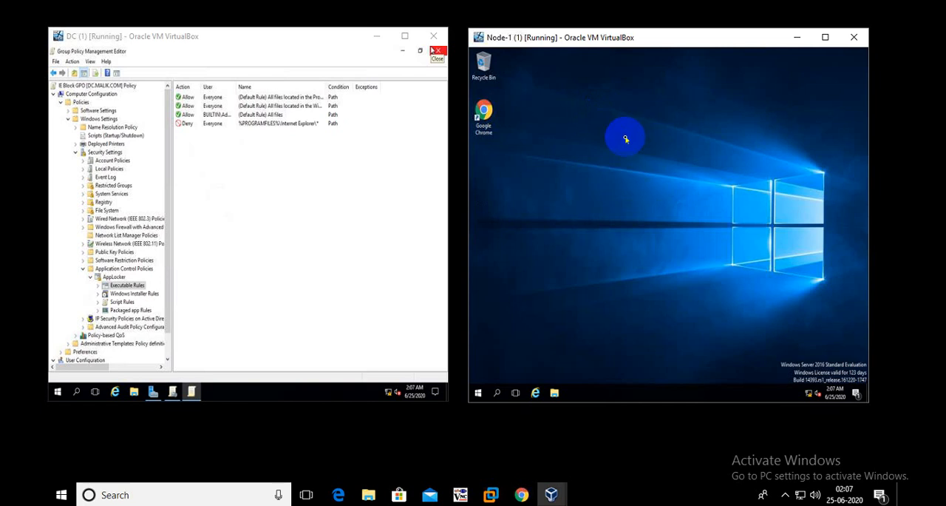
# Enlarge the Node-1 virtual machine window and open its Services console full size by running services.msc
pyautogui.click(825, 38)
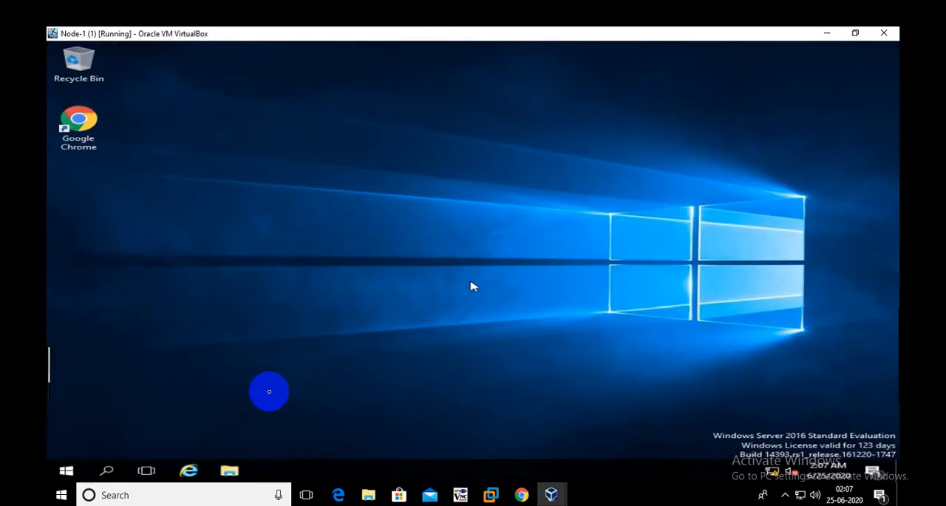
pyautogui.rightClick(66, 470)
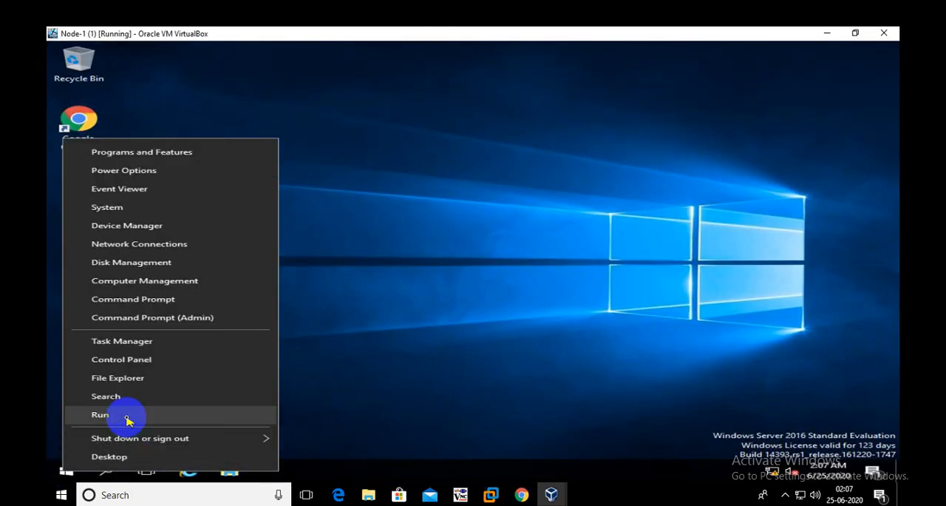
pyautogui.click(126, 416)
pyautogui.write('se')
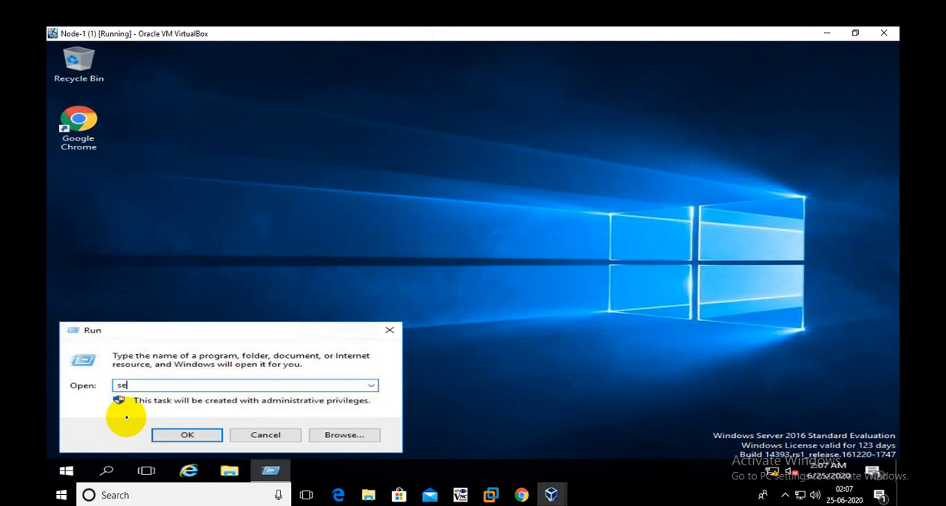
pyautogui.write('rvices.msc')
pyautogui.press('Return')
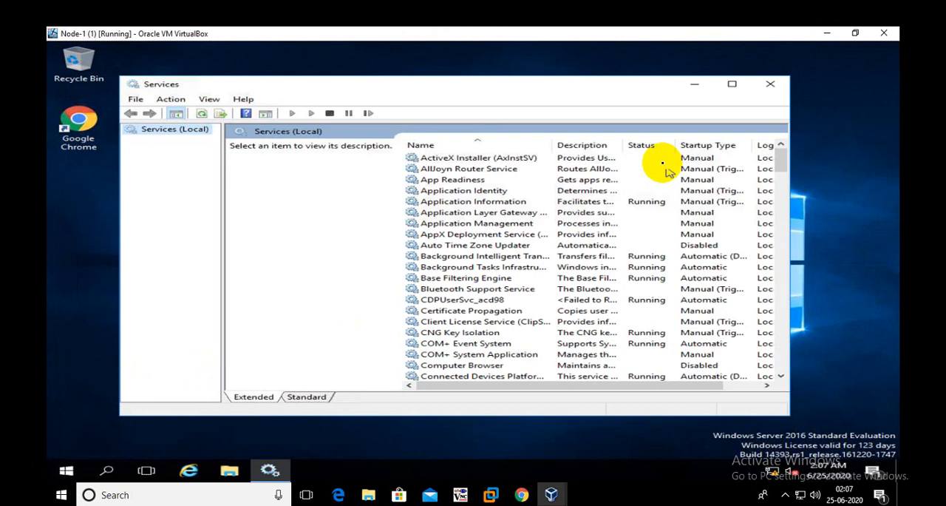
pyautogui.click(732, 85)
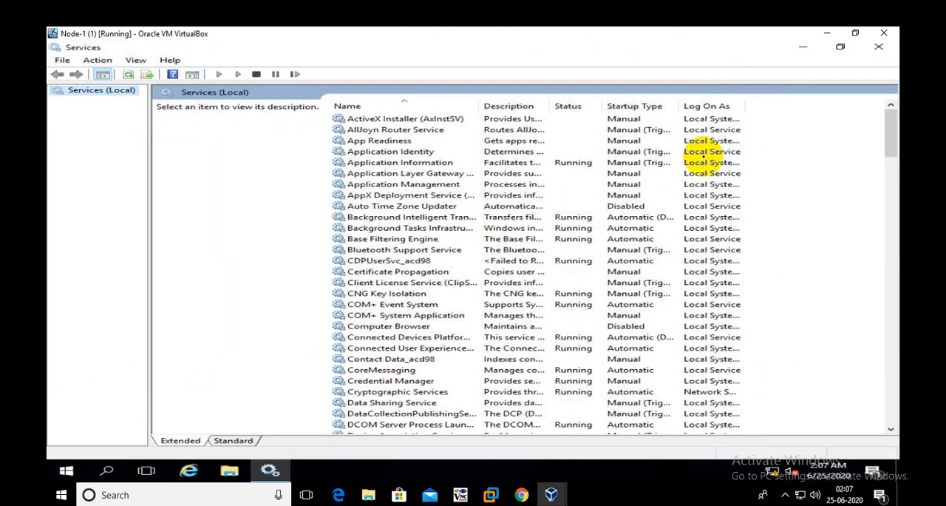
# Examine the Application Identity service's description, startup type and status, close its properties unchanged, and restore the Services and Node-1 windows to smaller size
pyautogui.click(396, 153)
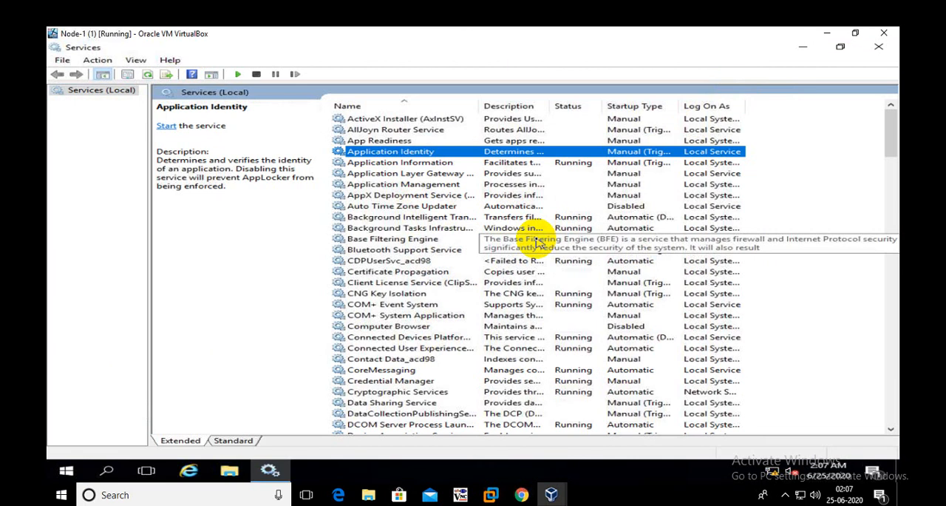
pyautogui.doubleClick(624, 153)
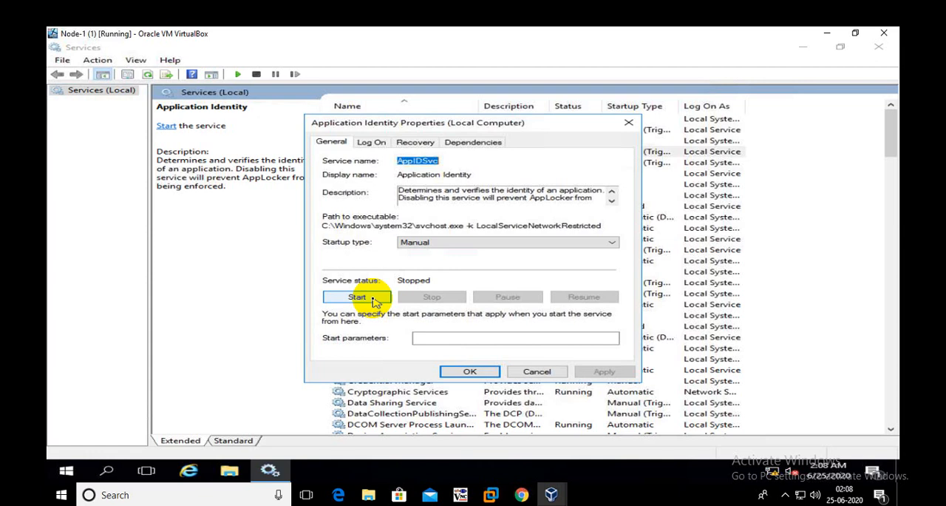
pyautogui.click(530, 373)
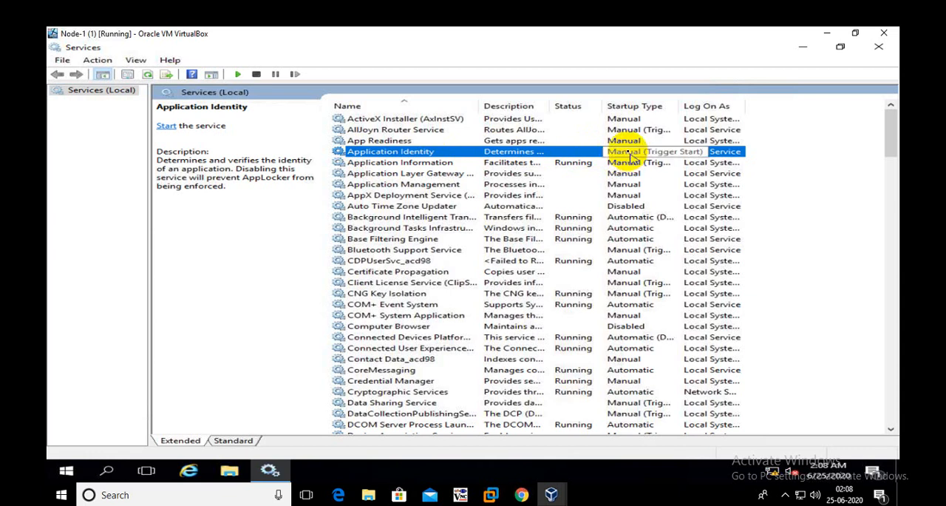
pyautogui.click(841, 48)
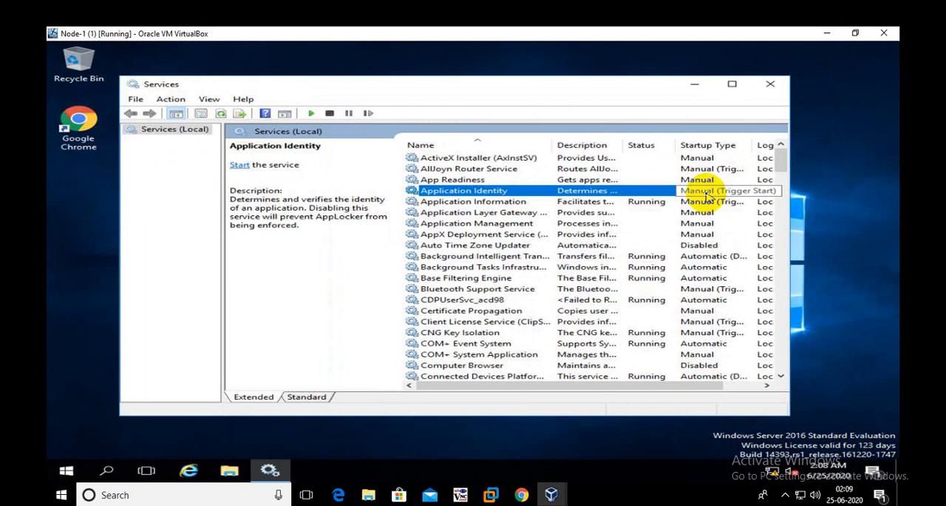
pyautogui.click(855, 33)
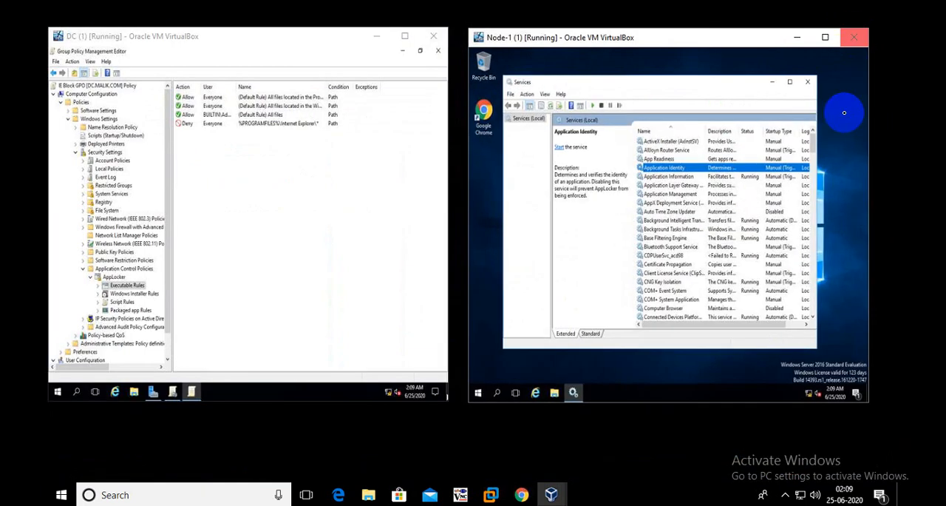
# On the DC, define the IE Block GPO's system service policy for Application Identity with the Automatic startup mode
pyautogui.click(404, 37)
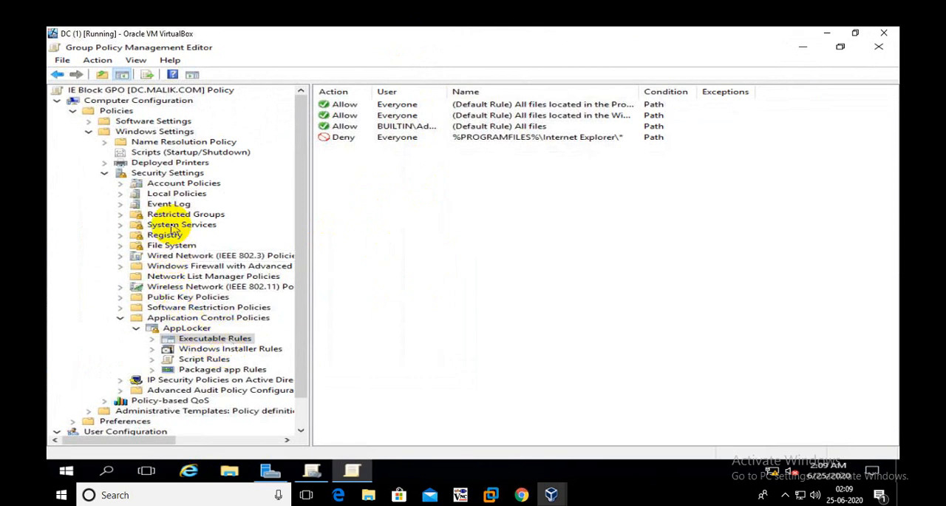
pyautogui.click(172, 225)
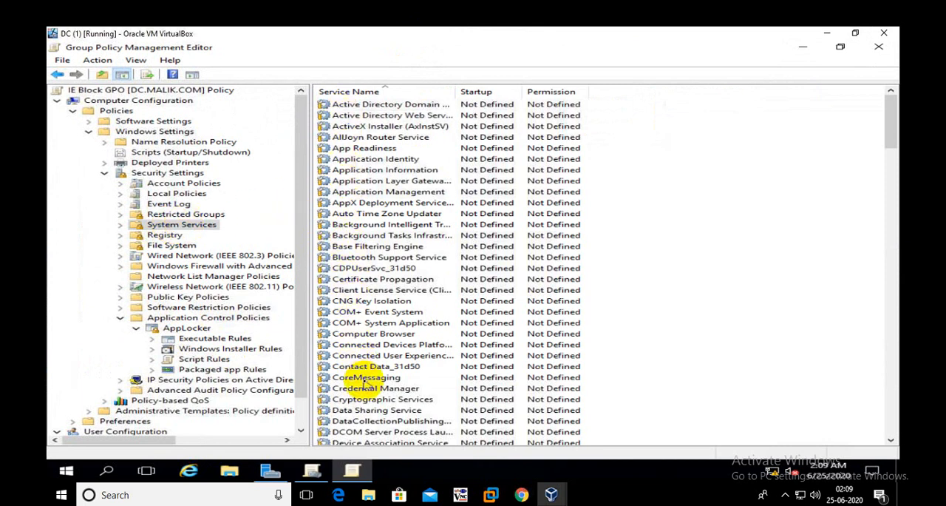
pyautogui.click(347, 159)
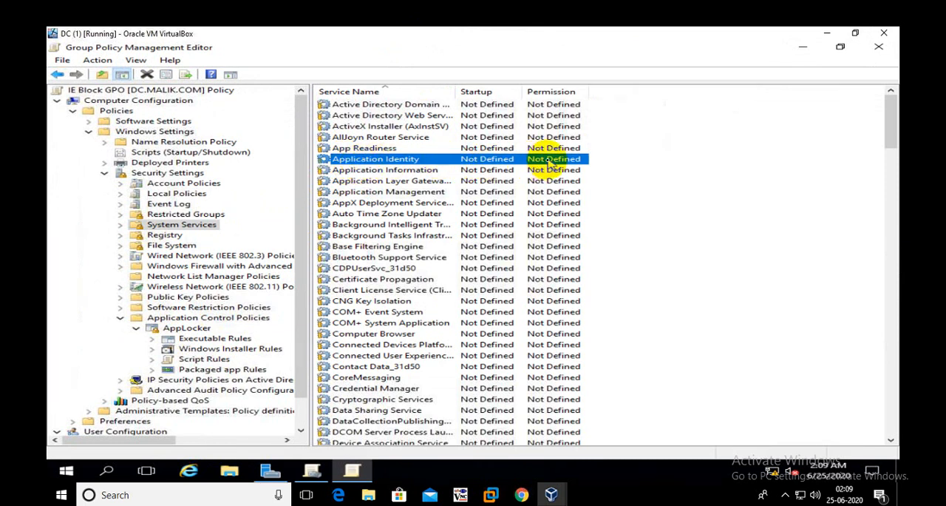
pyautogui.doubleClick(419, 161)
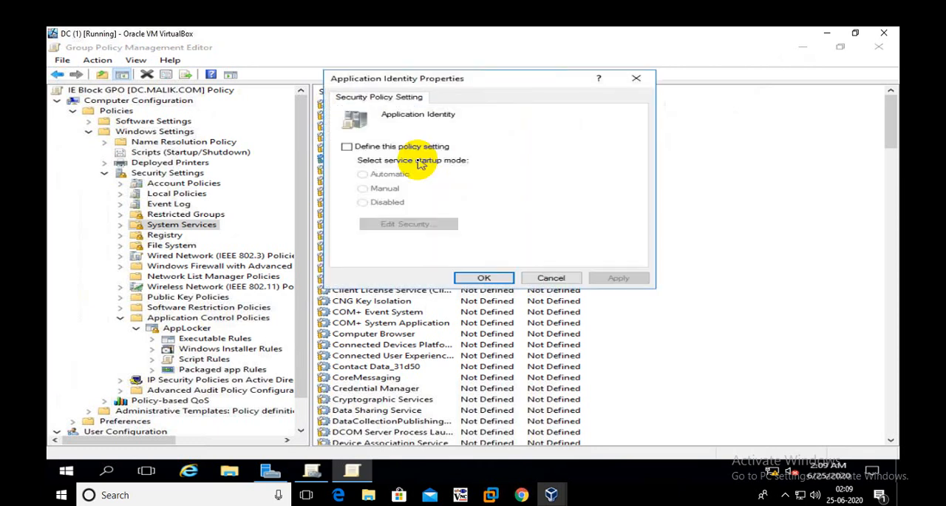
pyautogui.click(381, 148)
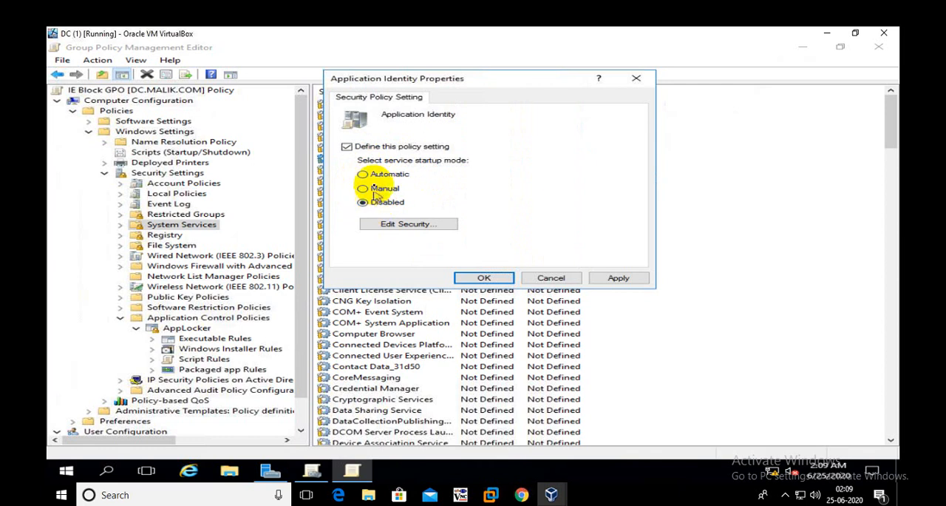
pyautogui.click(376, 175)
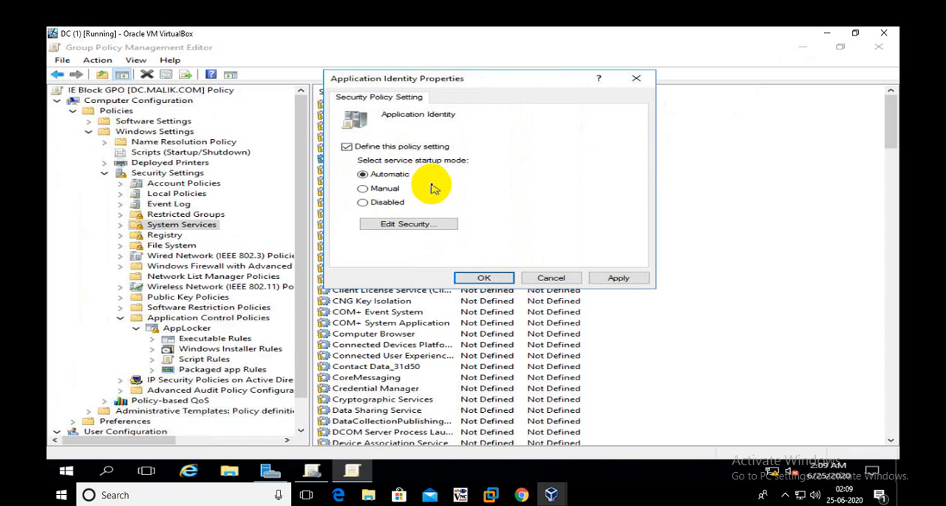
pyautogui.click(384, 191)
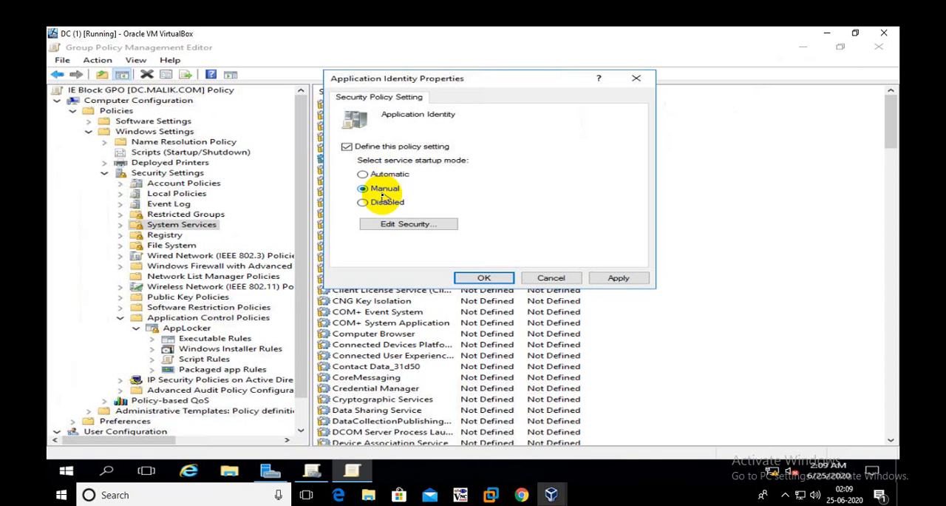
pyautogui.click(384, 201)
pyautogui.click(382, 175)
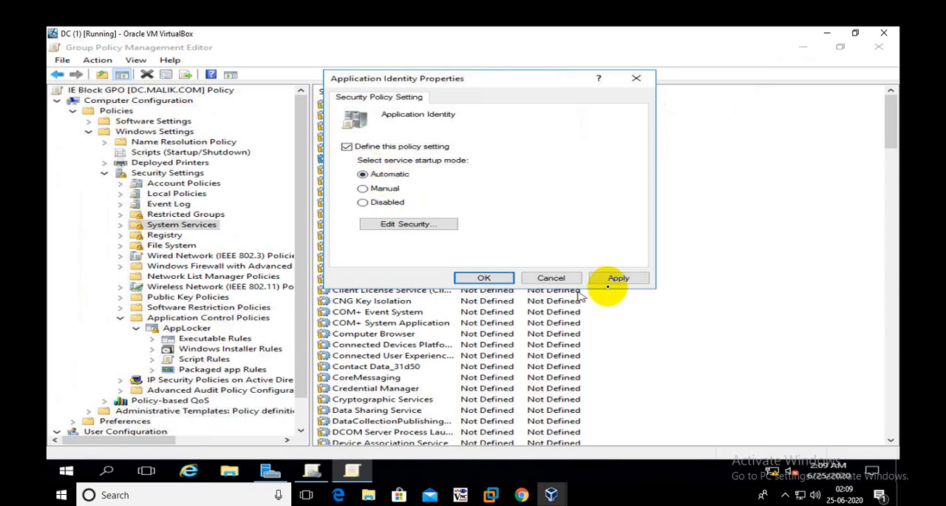
pyautogui.click(616, 279)
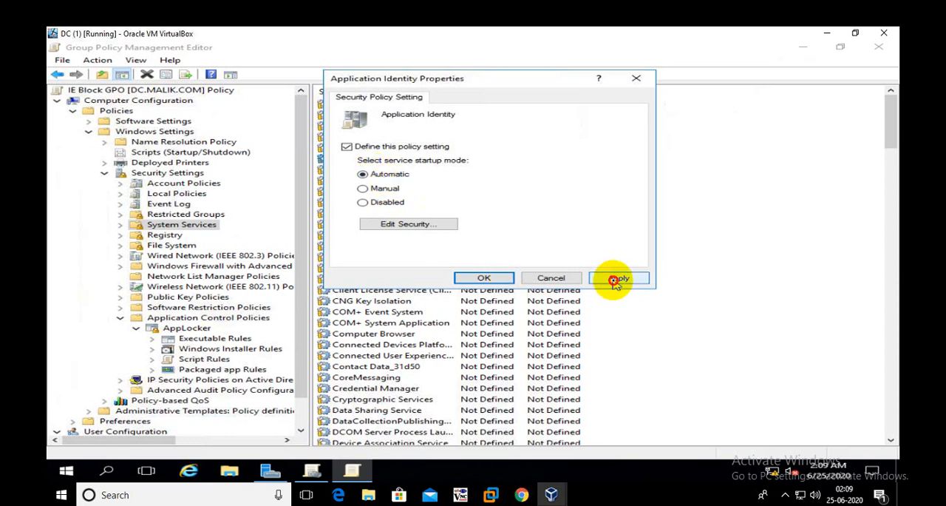
pyautogui.click(483, 278)
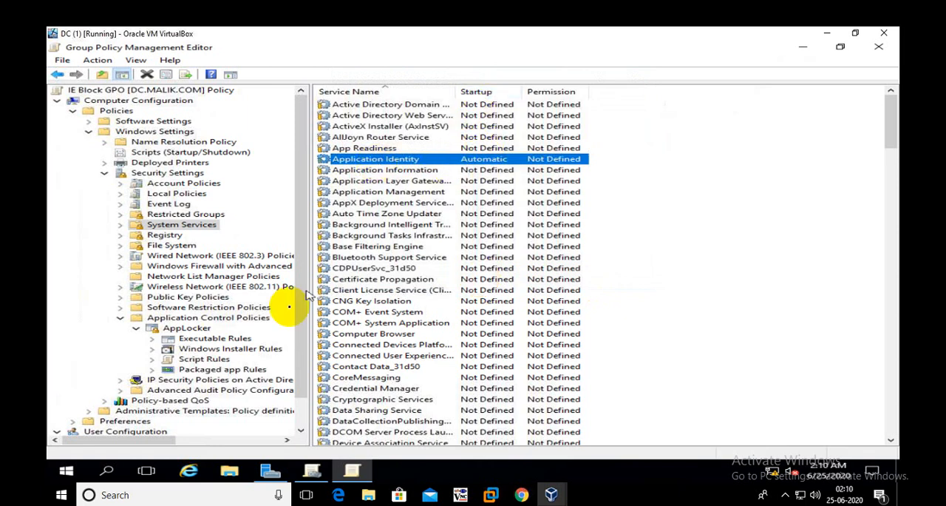
# Close the policy editor, link the existing IE Block GPO to the HR Accounts organizational unit, and close Group Policy Management
pyautogui.click(224, 341)
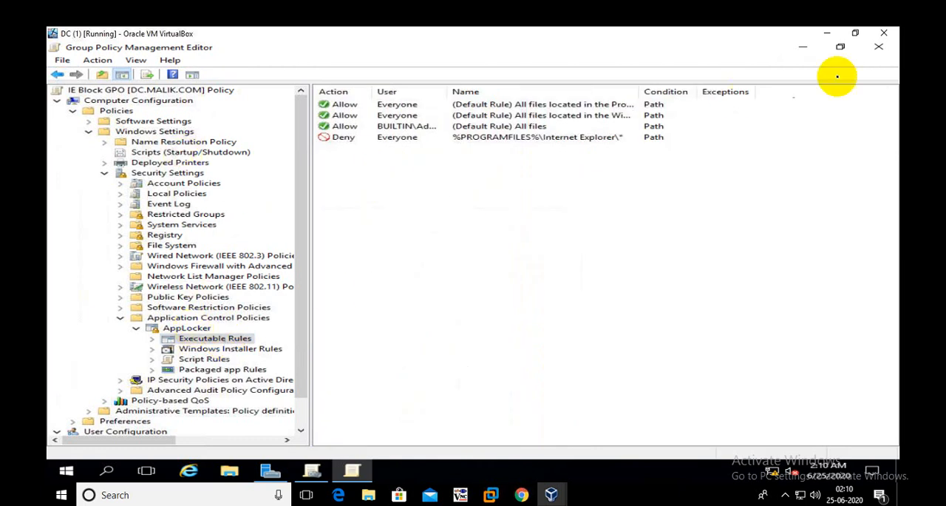
pyautogui.click(869, 48)
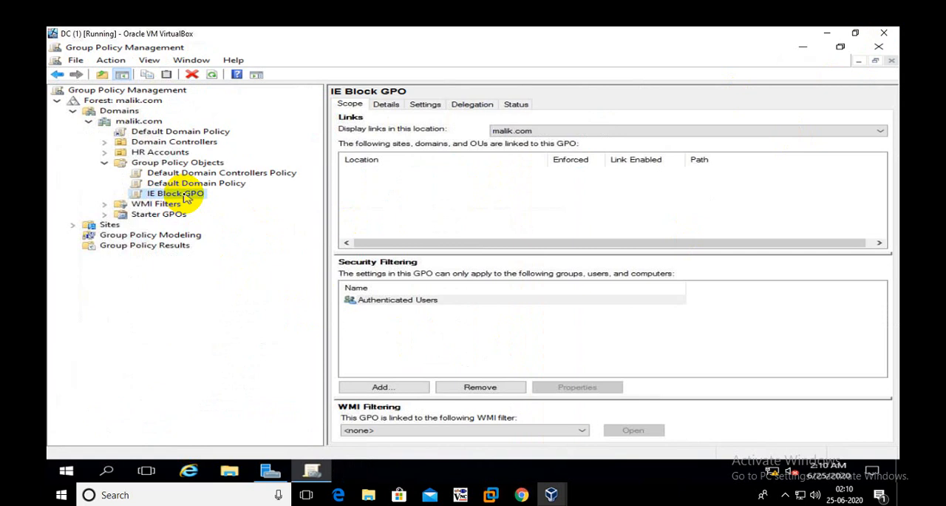
pyautogui.click(167, 153)
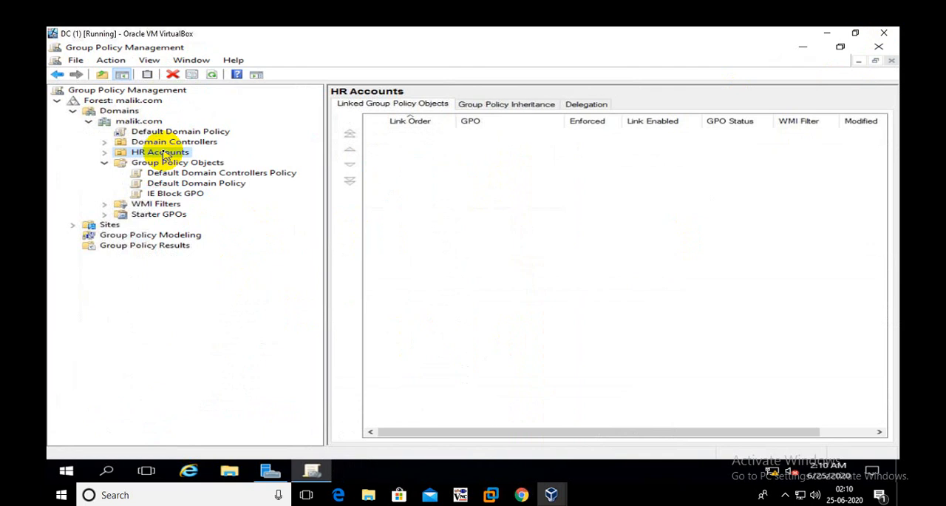
pyautogui.rightClick(188, 160)
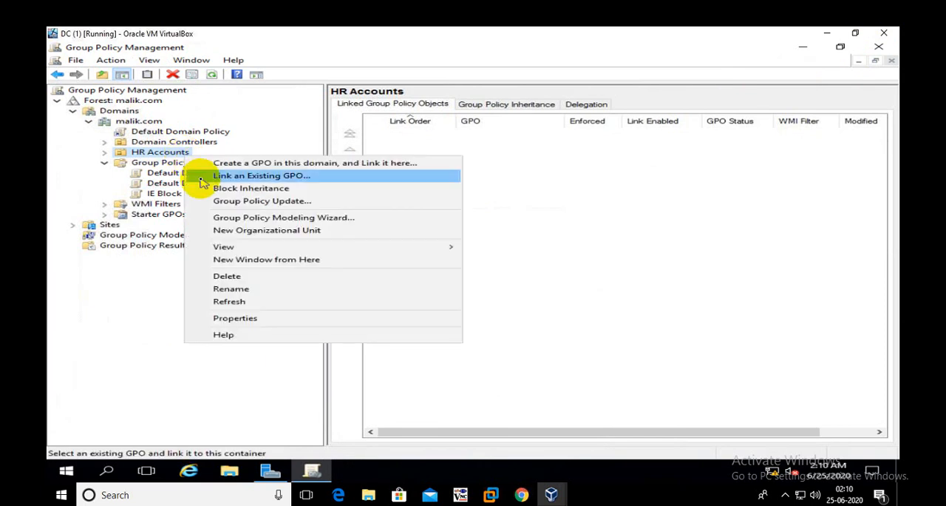
pyautogui.click(200, 178)
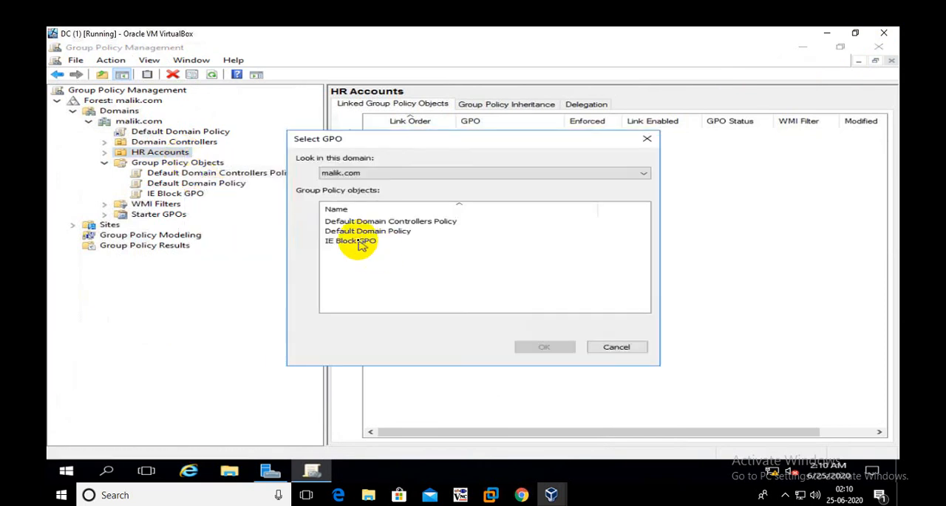
pyautogui.click(361, 242)
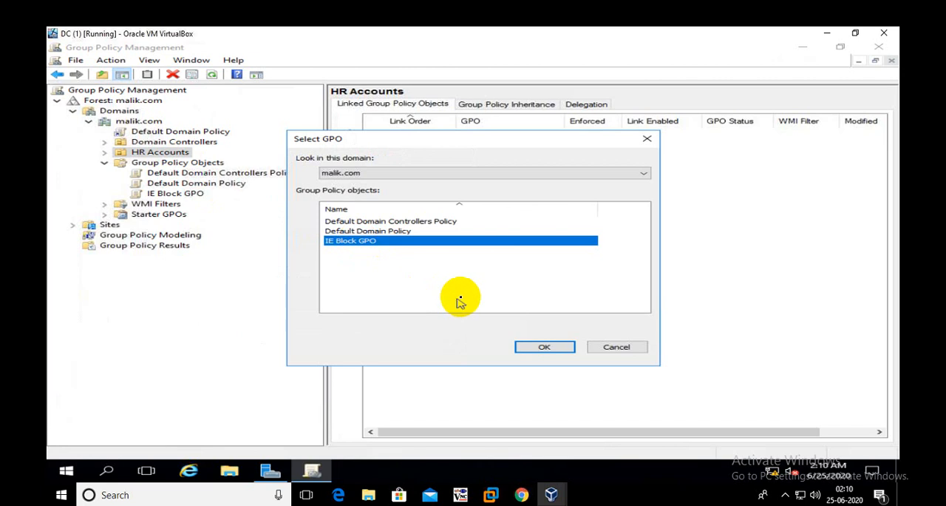
pyautogui.click(535, 346)
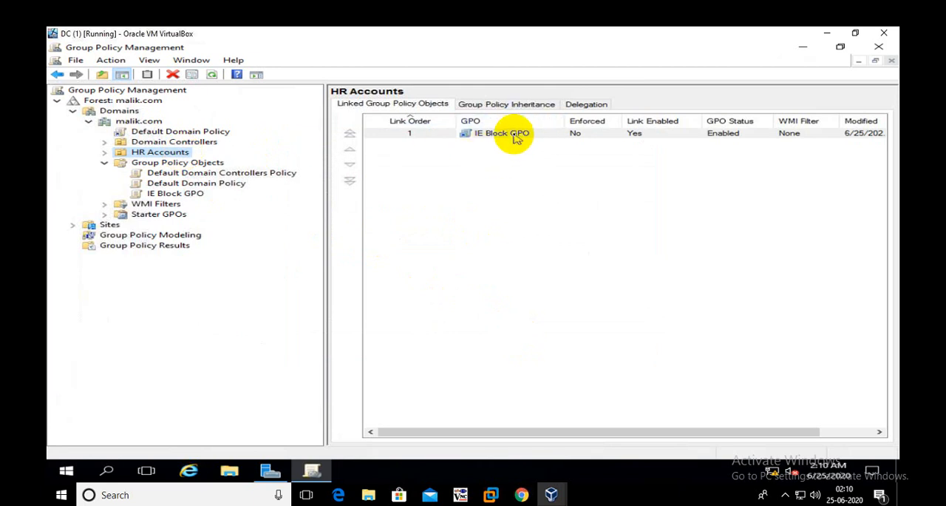
pyautogui.click(880, 49)
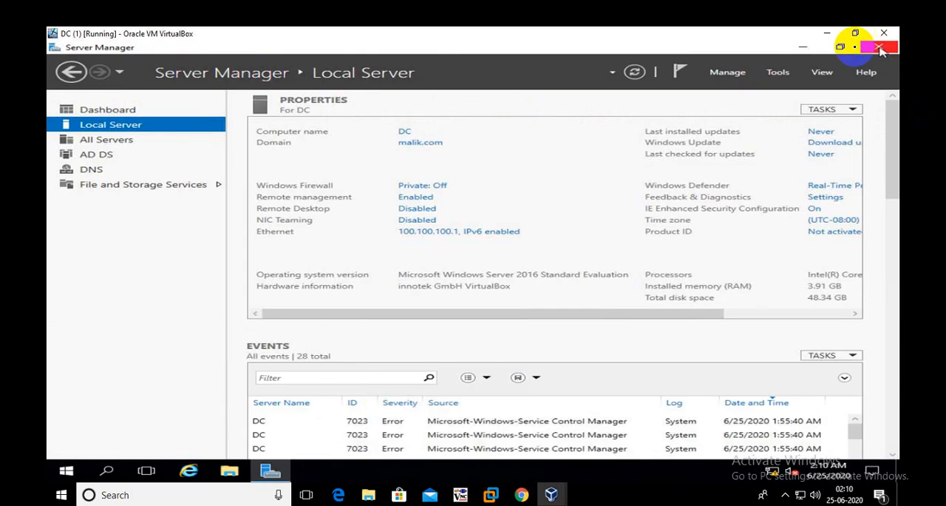
# Run gpupdate /force in an administrator Command Prompt on the DC, then refresh Server Manager and restore the DC virtual machine window to its smaller size
pyautogui.click(634, 71)
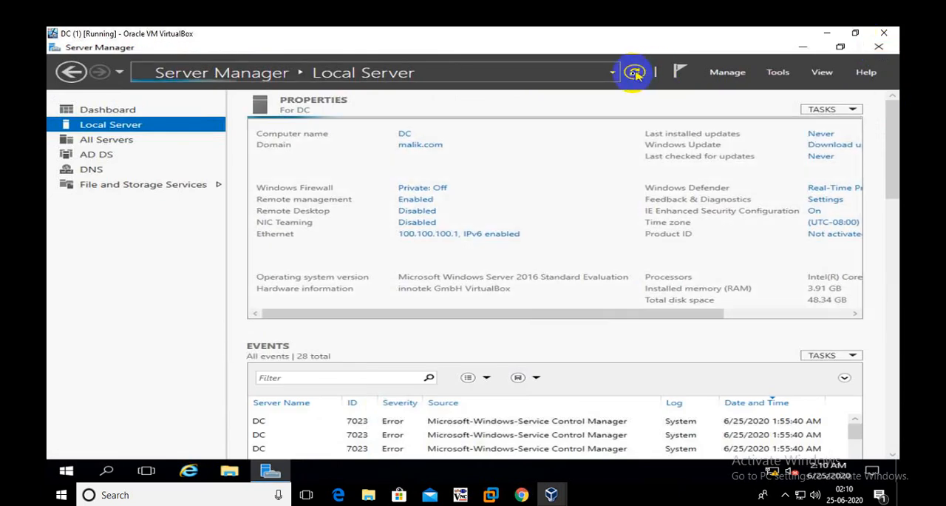
pyautogui.rightClick(66, 471)
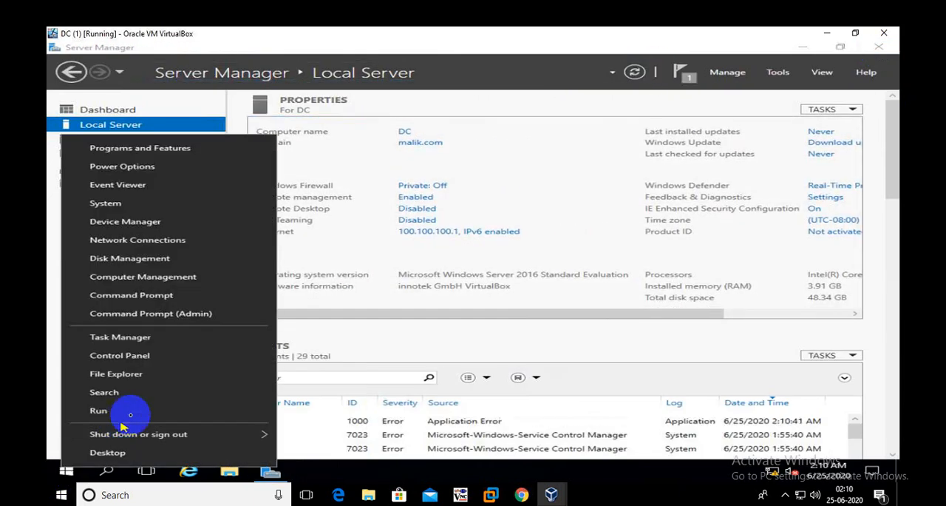
pyautogui.click(155, 315)
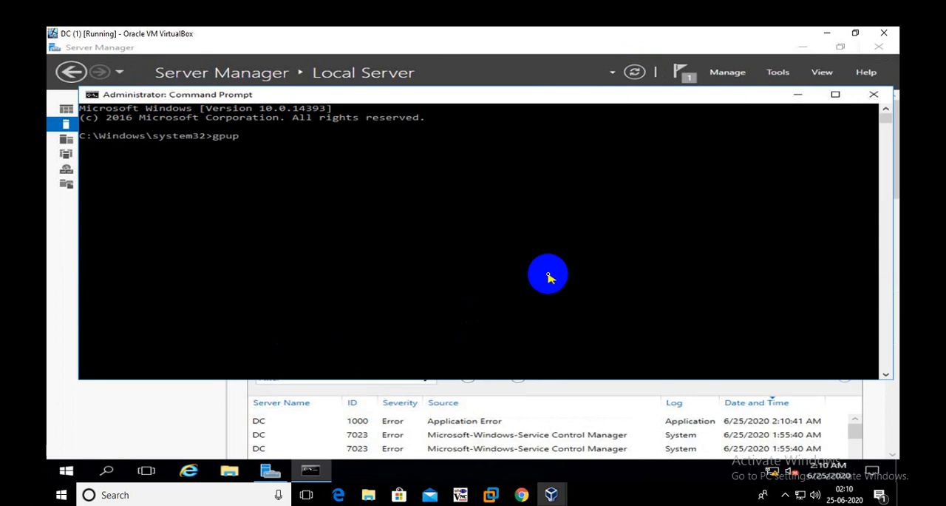
pyautogui.write('gpupdate /force')
pyautogui.press('Return')
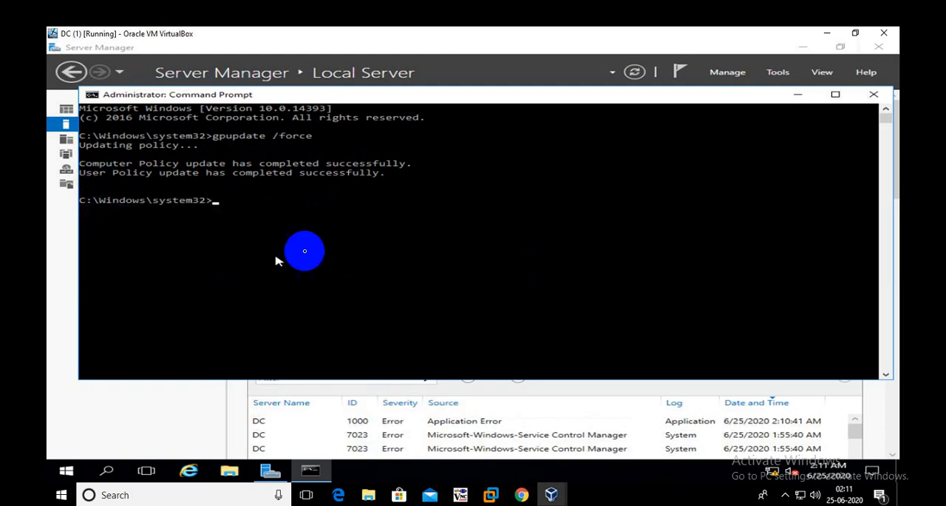
pyautogui.click(872, 96)
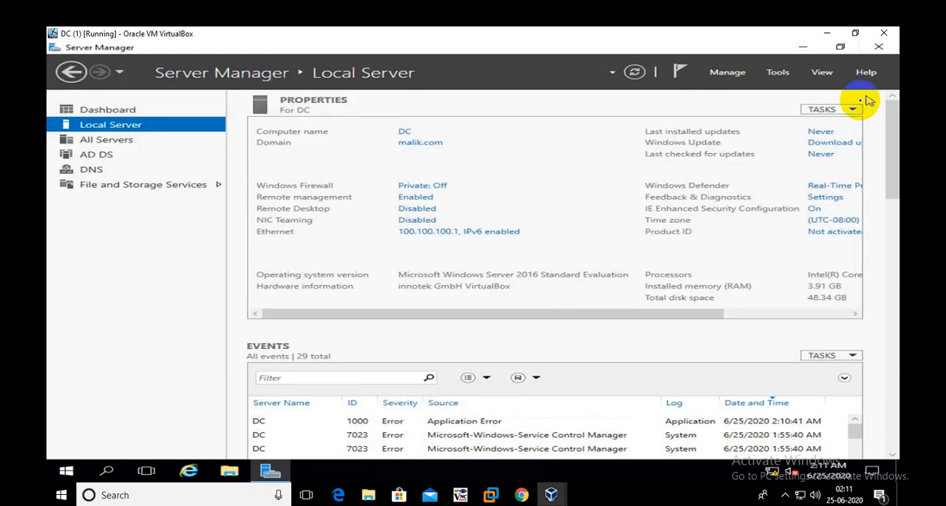
pyautogui.click(632, 73)
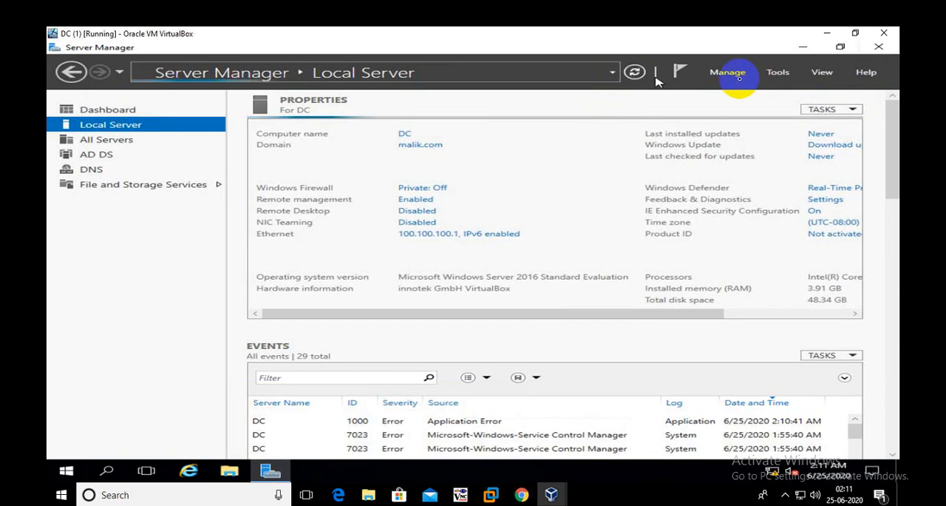
pyautogui.click(855, 33)
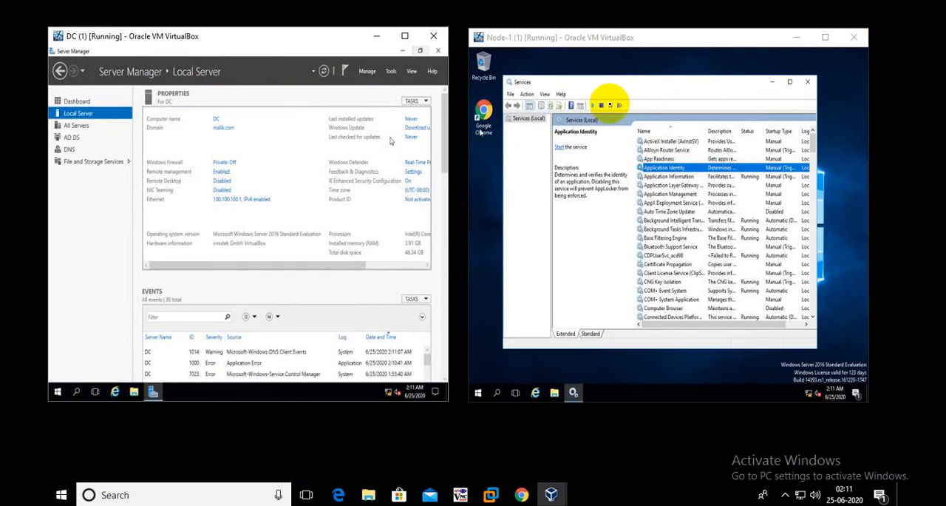
# Maximize the Node-1 virtual machine window, launch Internet Explorer to test the block, close it, and refresh the Services list
pyautogui.click(825, 36)
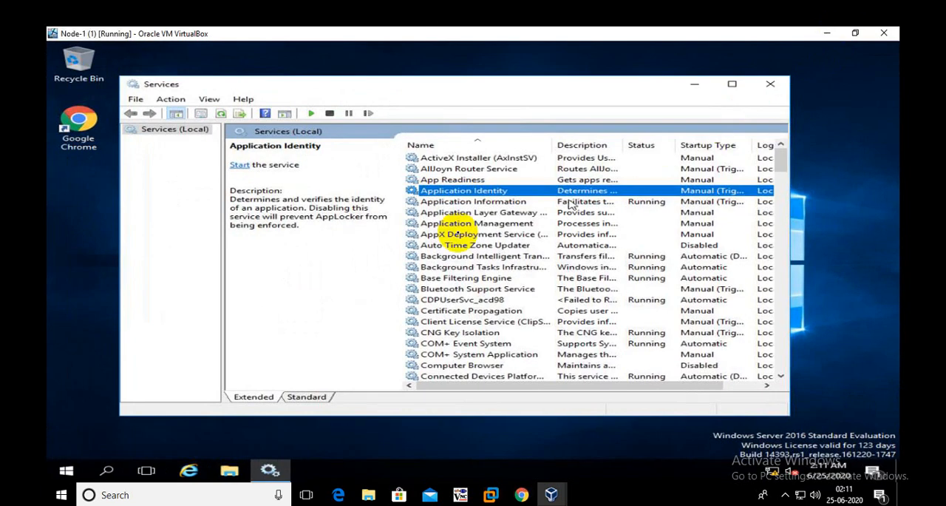
pyautogui.click(192, 477)
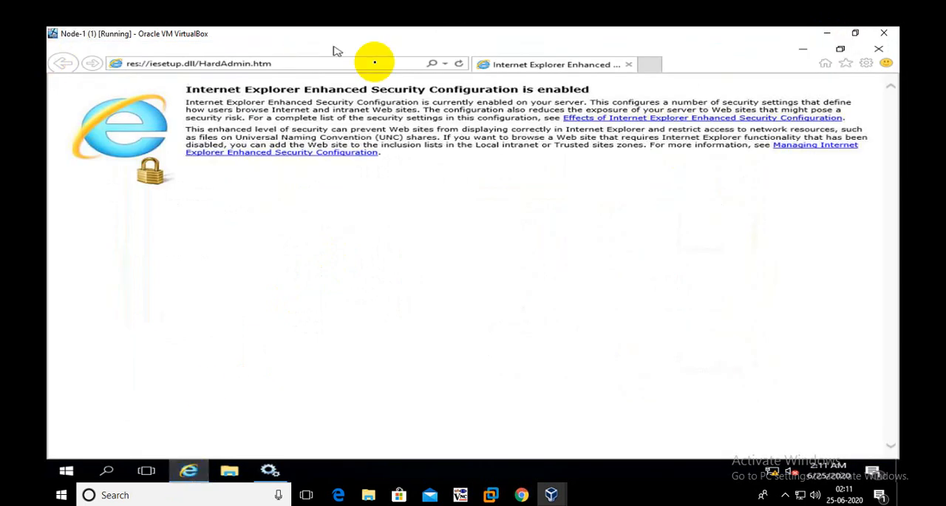
pyautogui.click(841, 51)
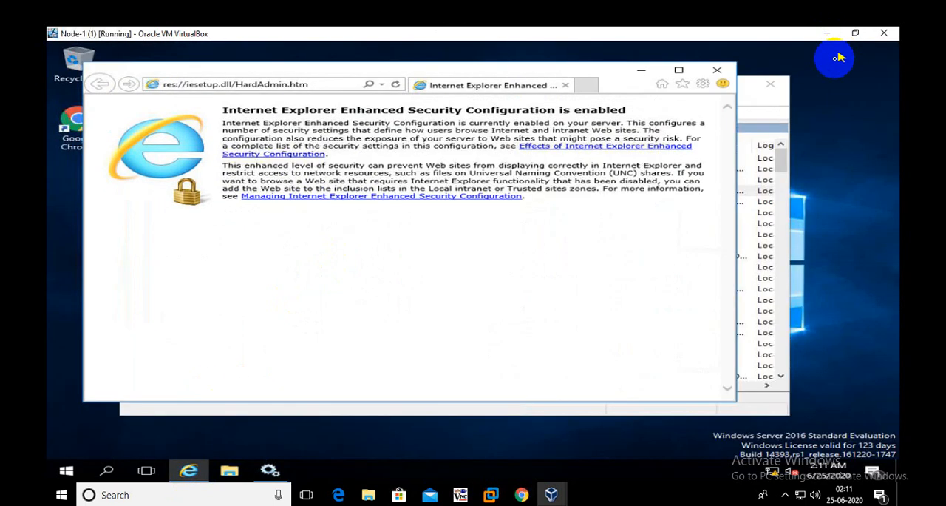
pyautogui.click(717, 71)
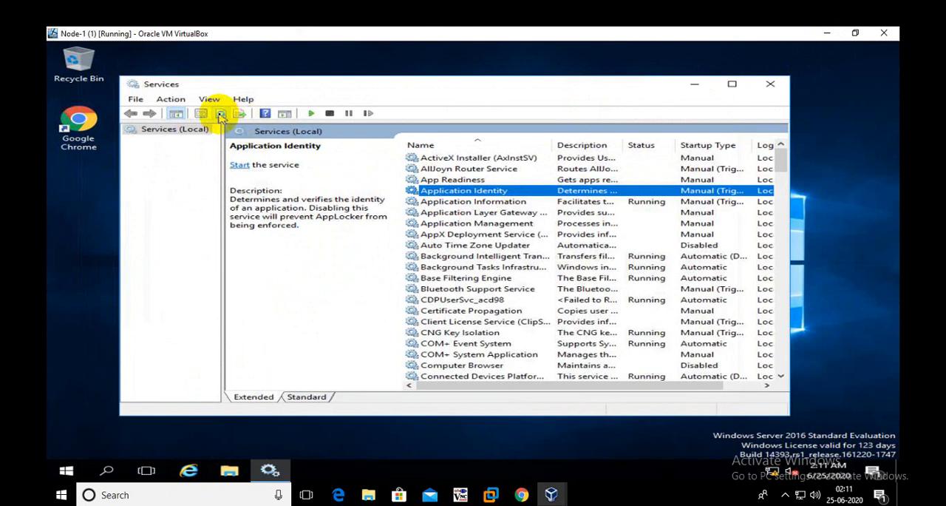
pyautogui.click(220, 115)
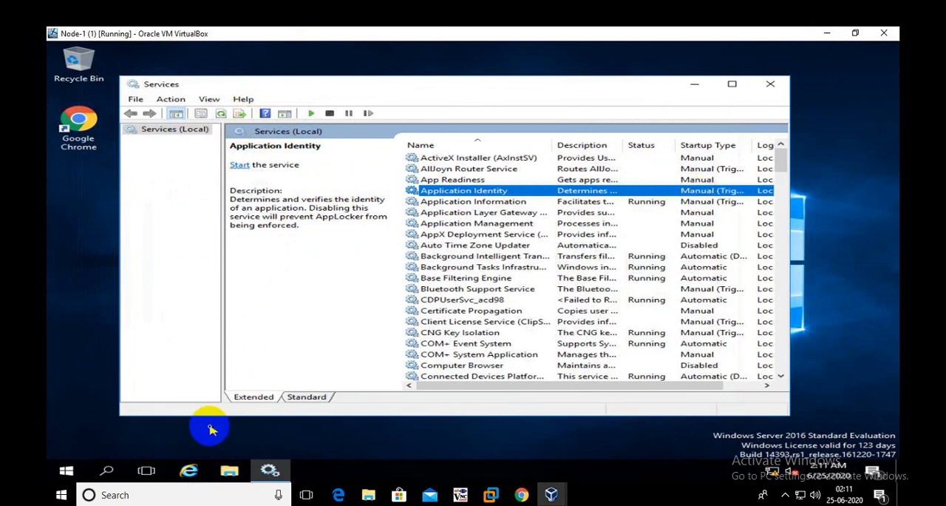
# Run gpupdate /force twice in an administrator Command Prompt on Node-1, then minimize the prompt
pyautogui.click(67, 470)
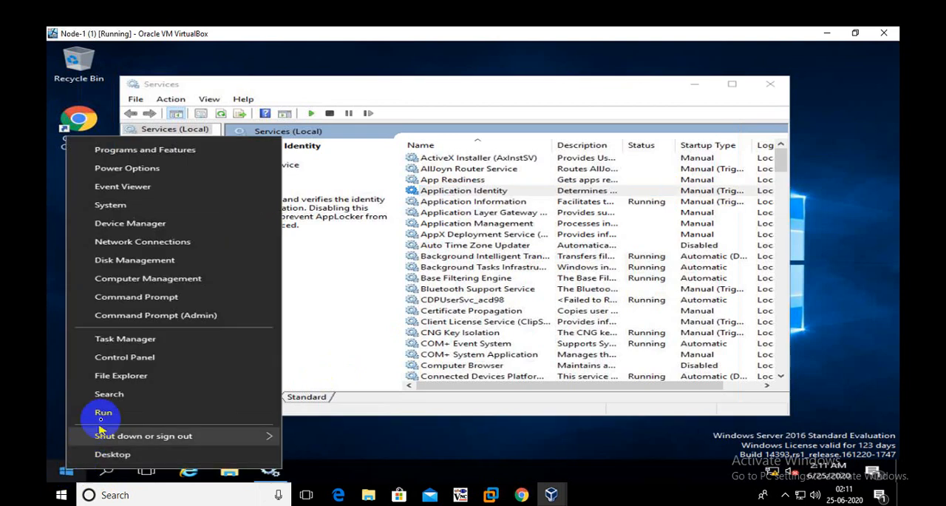
pyautogui.click(177, 319)
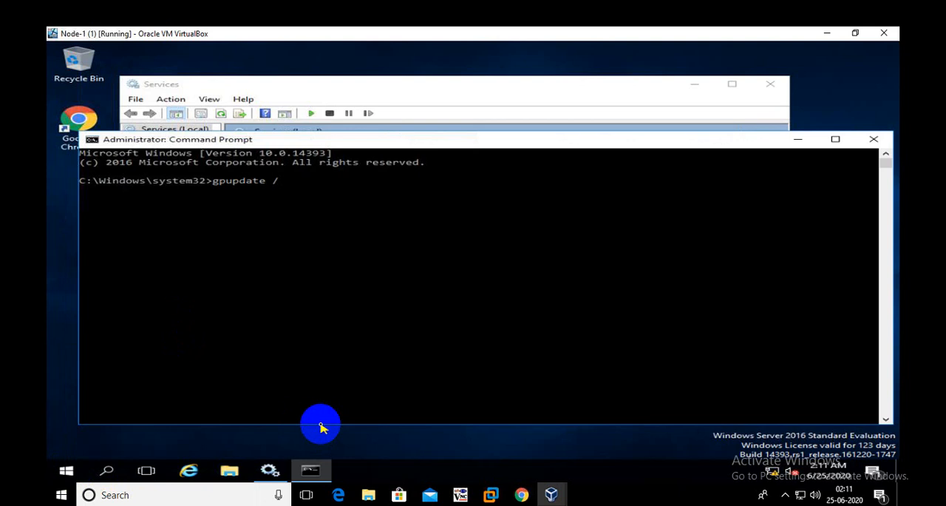
pyautogui.write('gpupdate /force')
pyautogui.press('Return')
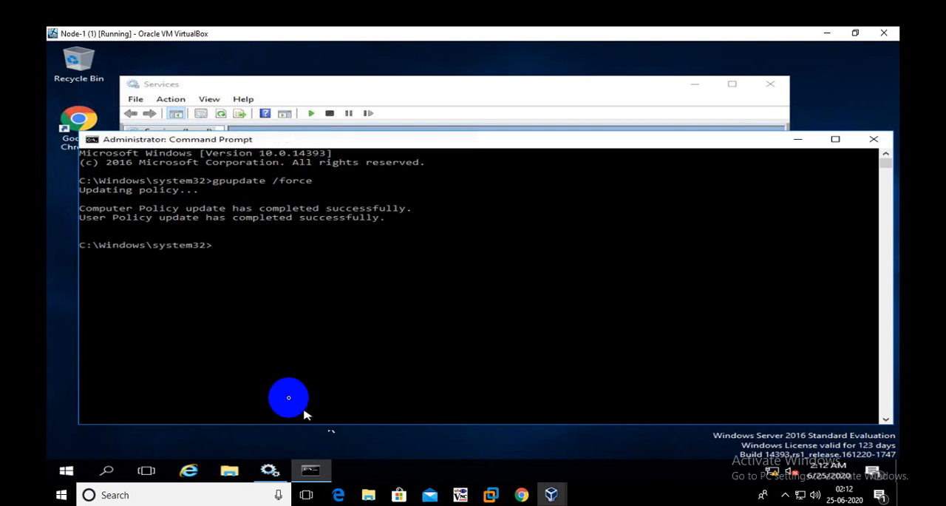
pyautogui.press('Up')
pyautogui.press('Return')
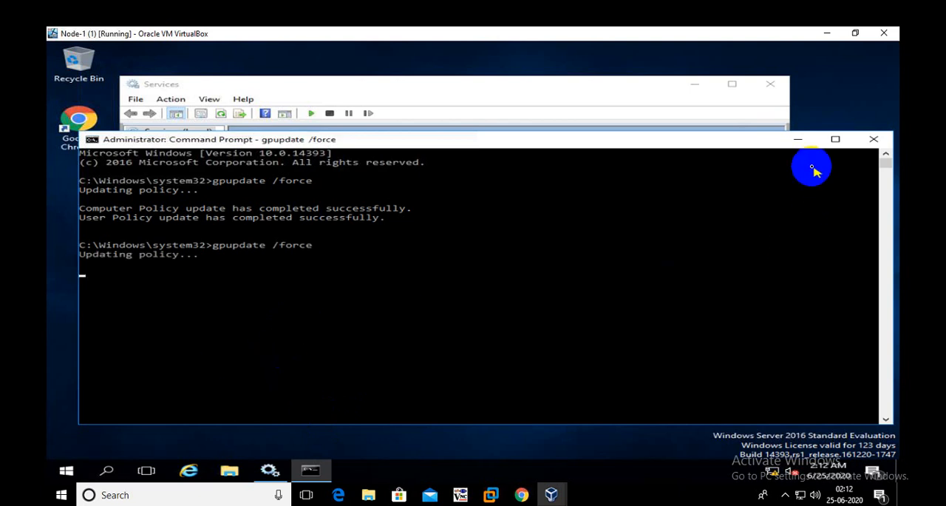
pyautogui.click(797, 139)
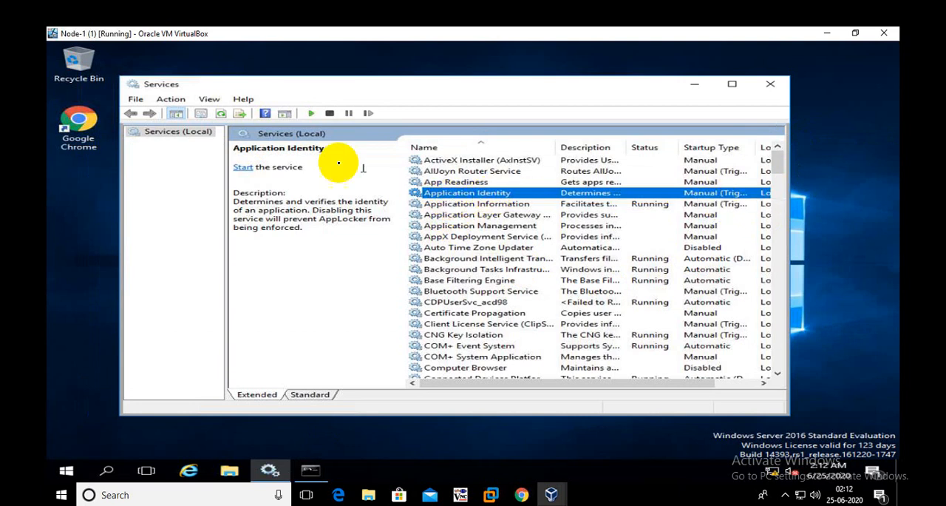
# Refresh the Services list, examine the Application Identity service's startup type and status, and close its properties and Services
pyautogui.click(221, 114)
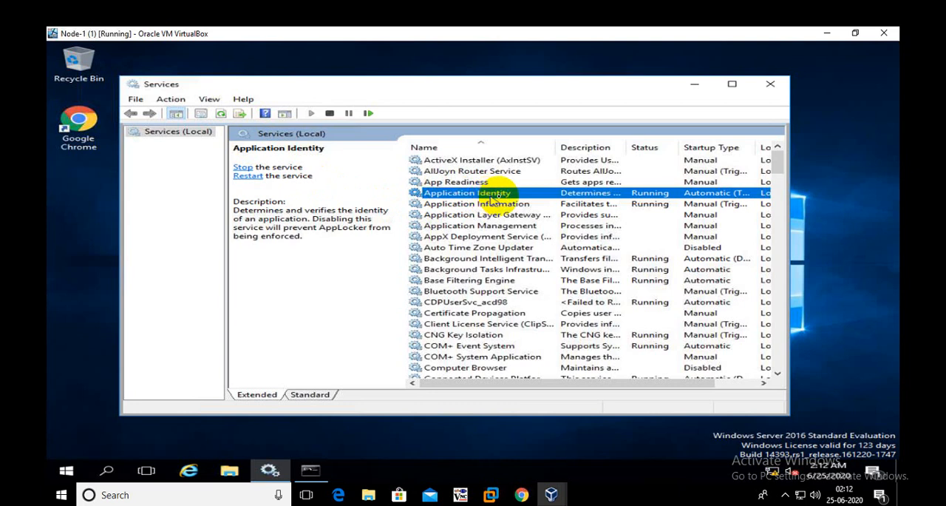
pyautogui.doubleClick(684, 196)
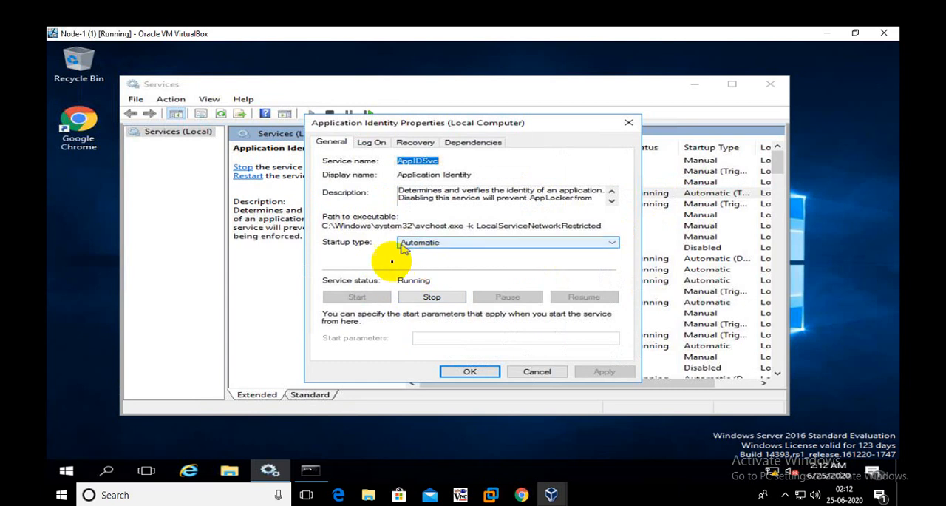
pyautogui.click(628, 122)
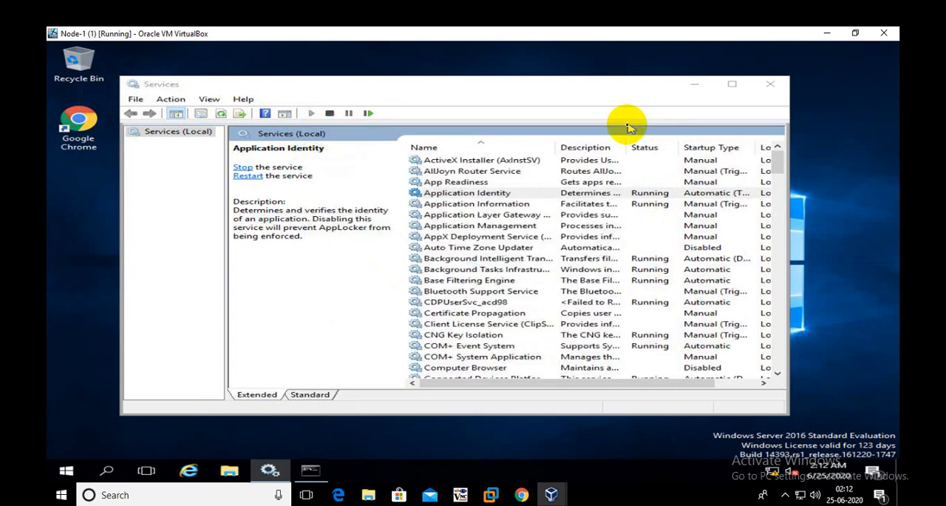
pyautogui.click(770, 84)
pyautogui.rightClick(224, 145)
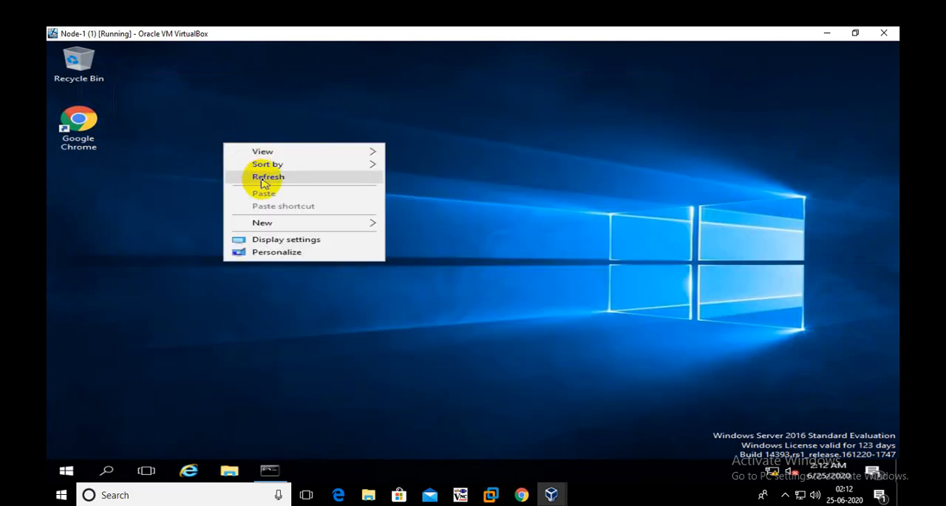
pyautogui.click(264, 179)
pyautogui.rightClick(237, 114)
pyautogui.click(267, 148)
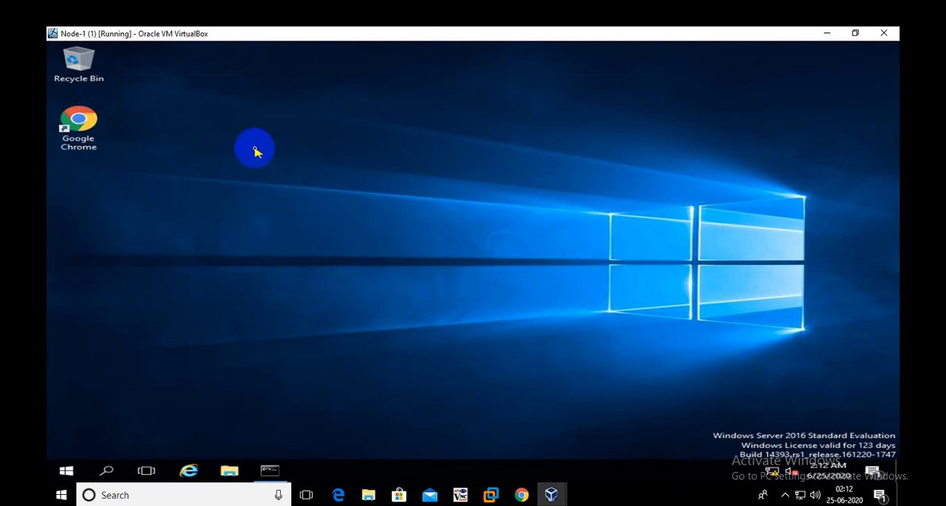
pyautogui.rightClick(274, 115)
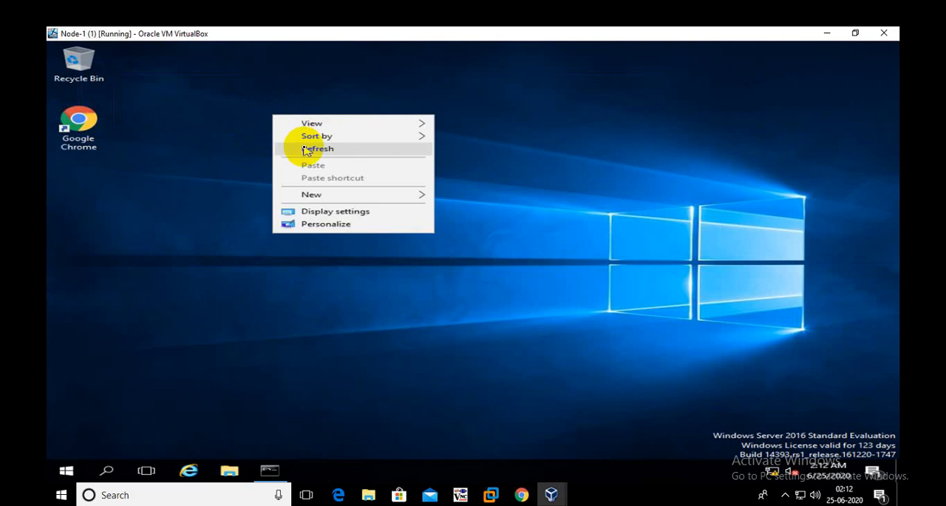
pyautogui.click(281, 147)
pyautogui.rightClick(144, 123)
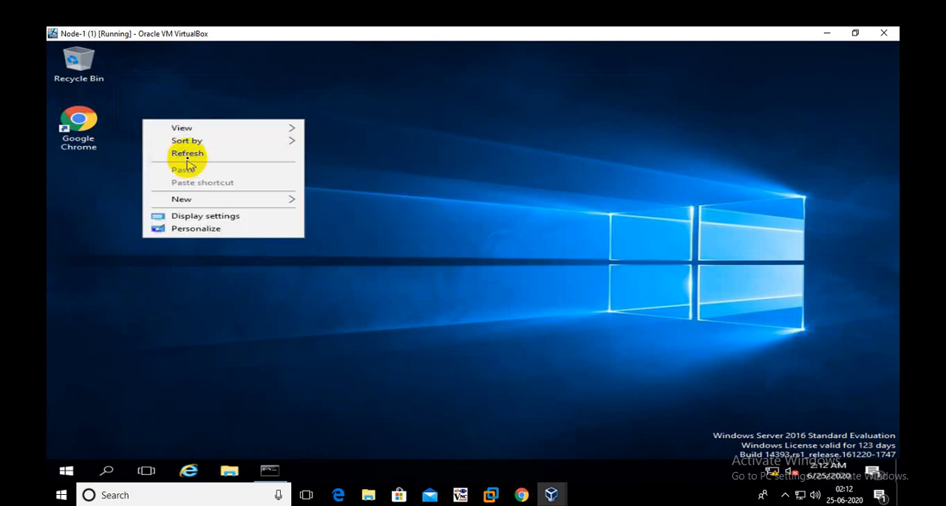
pyautogui.click(185, 155)
# Launch Internet Explorer on Node-1 to retest the block, close it, and refresh the desktop
pyautogui.click(189, 472)
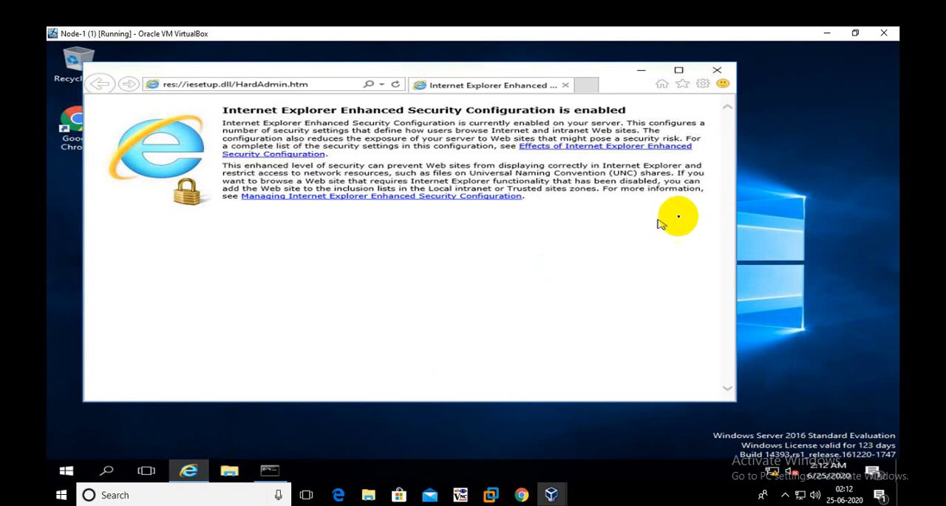
pyautogui.rightClick(776, 133)
pyautogui.click(782, 164)
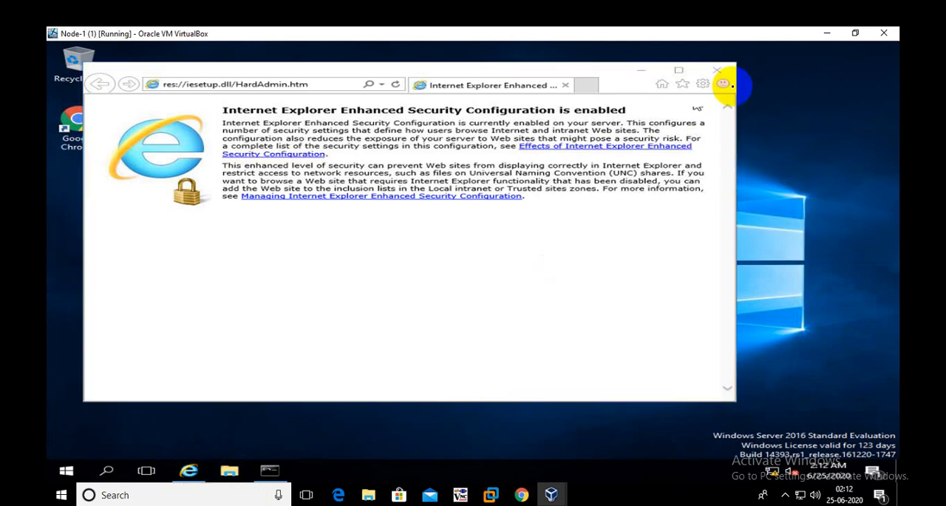
pyautogui.click(717, 70)
pyautogui.rightClick(274, 163)
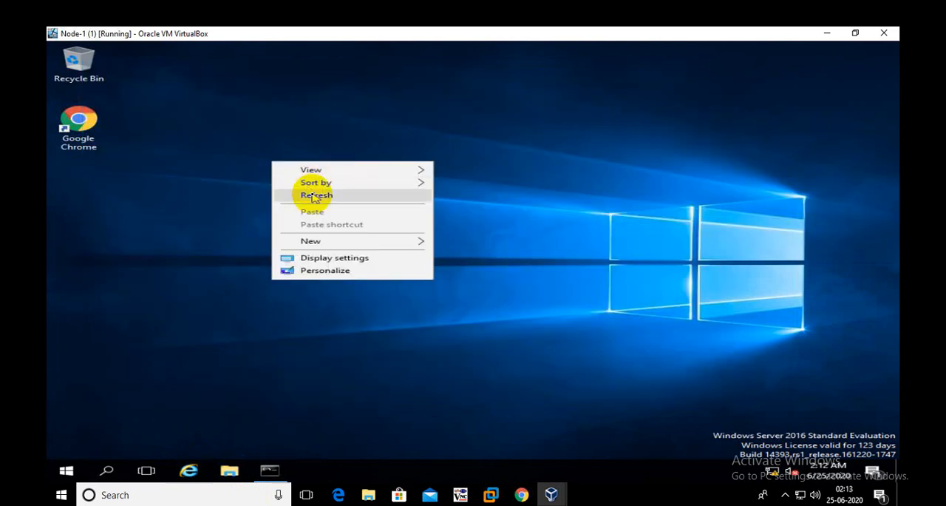
pyautogui.click(315, 196)
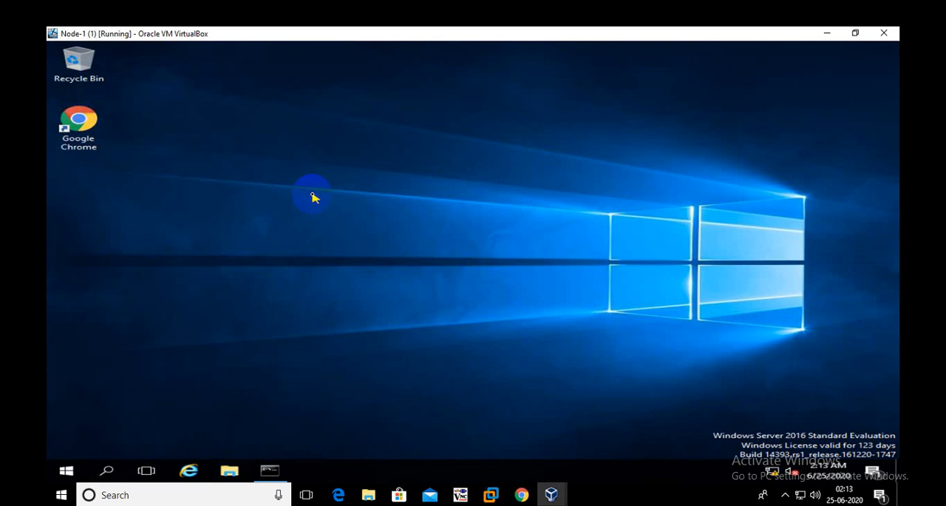
# Restart Node-1 so the computer policy is applied at startup
pyautogui.rightClick(67, 474)
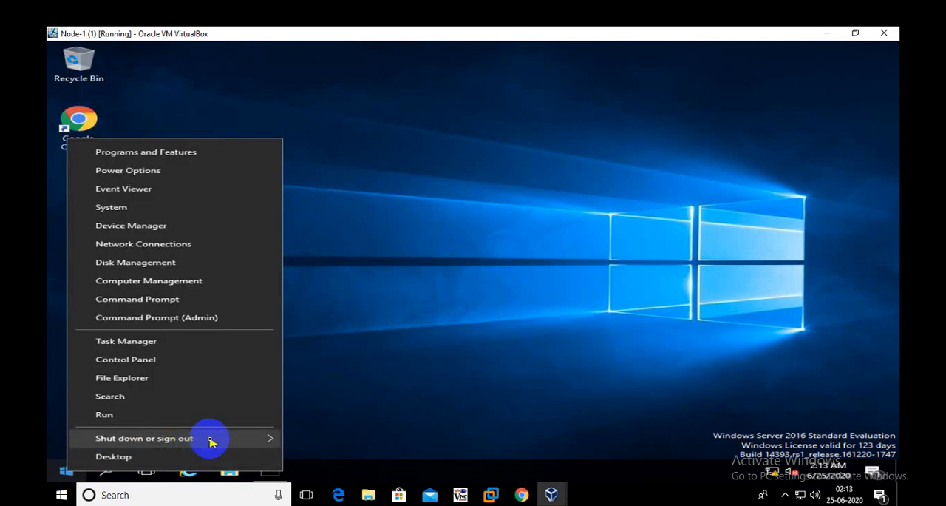
pyautogui.moveTo(212, 441)
pyautogui.click(323, 438)
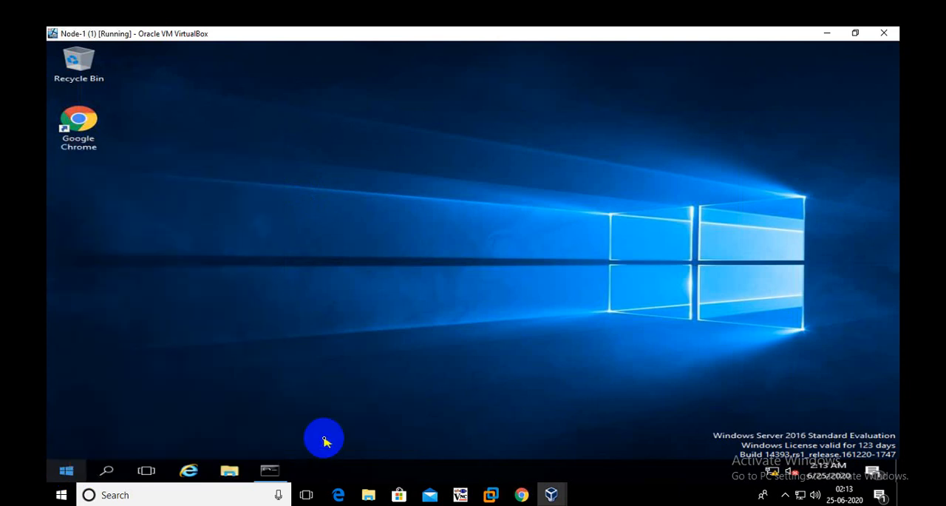
pyautogui.click(343, 446)
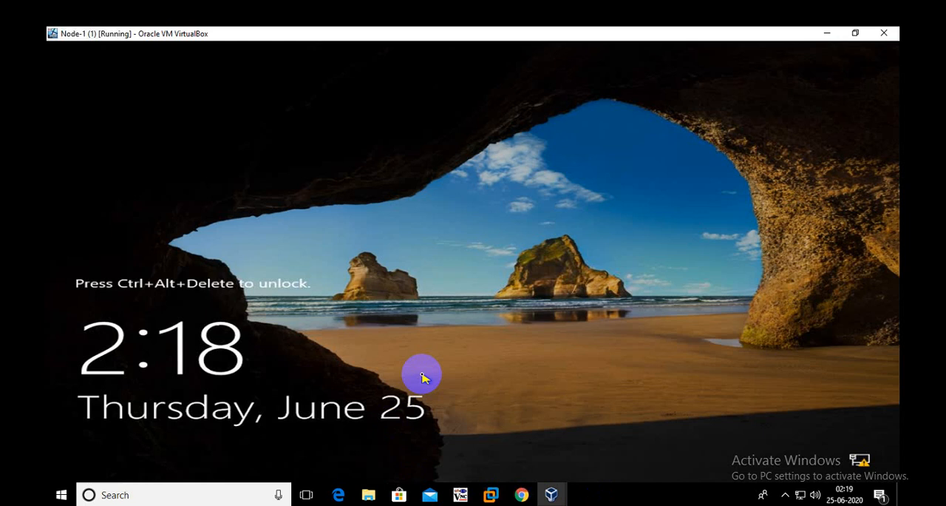
# Unlock Node-1 and sign in to the domain administrator account with the account password
pyautogui.click(504, 345)
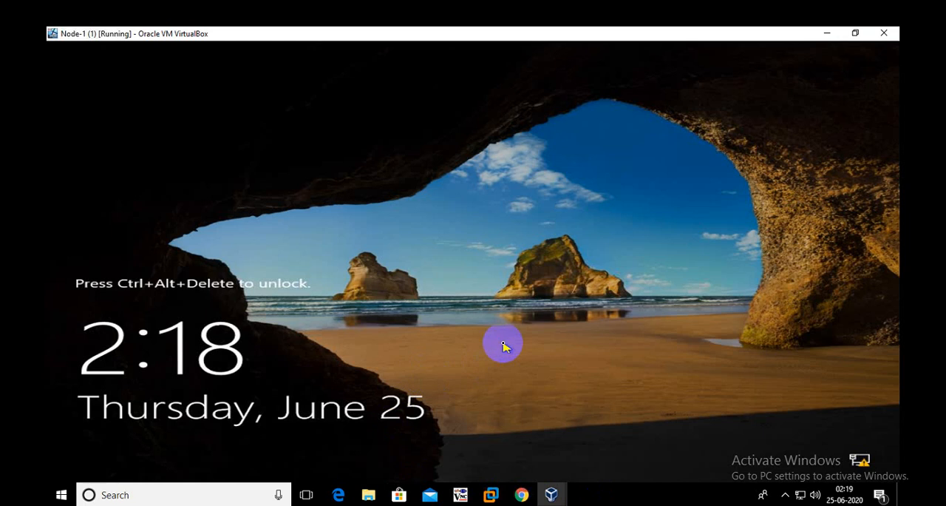
pyautogui.hotkey('ctrl', 'alt', 'Delete')
pyautogui.write('*')
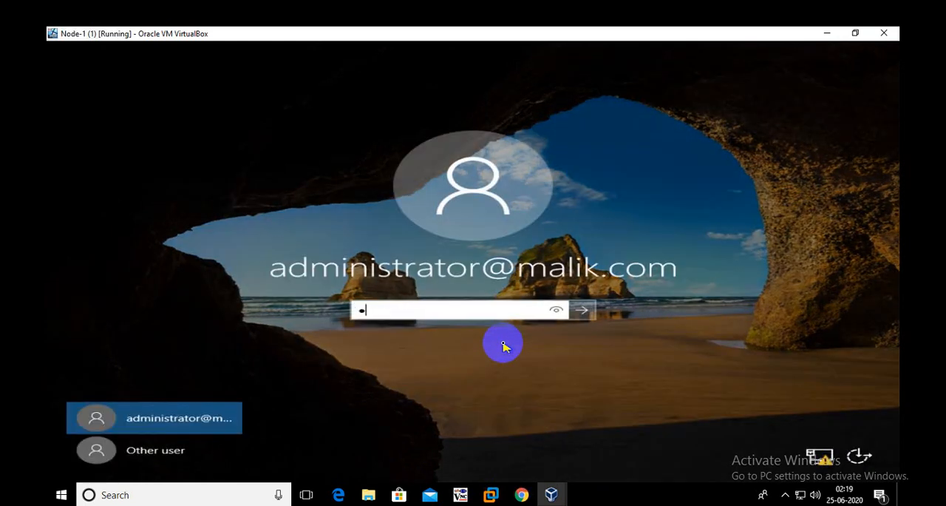
pyautogui.write('******')
pyautogui.press('Return')
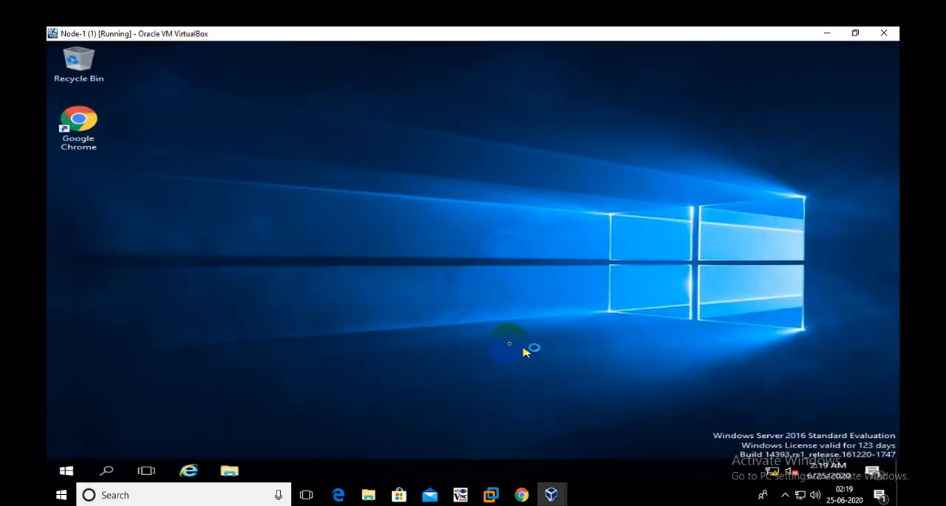
# Test the Internet Explorer block by launching the browser twice on Node-1, dismissing each message and refreshing the desktop between attempts
pyautogui.rightClick(394, 145)
pyautogui.click(436, 181)
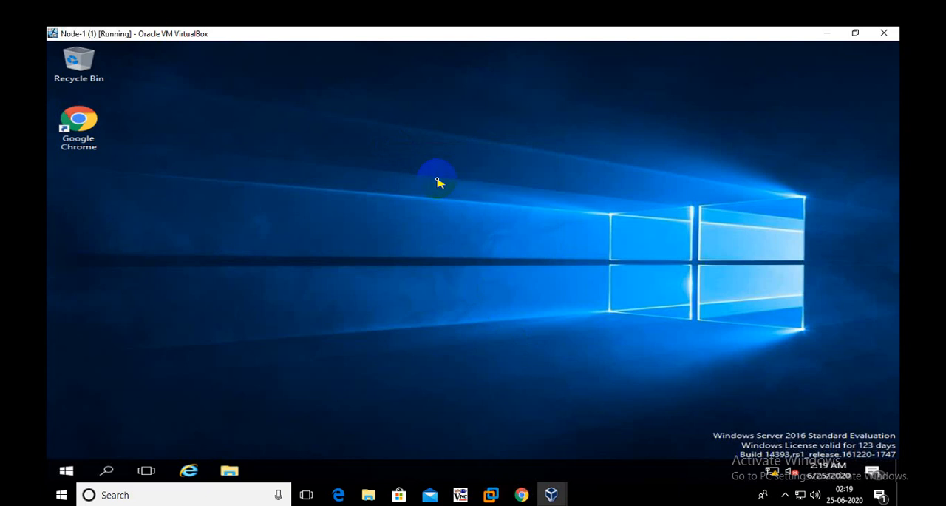
pyautogui.click(190, 469)
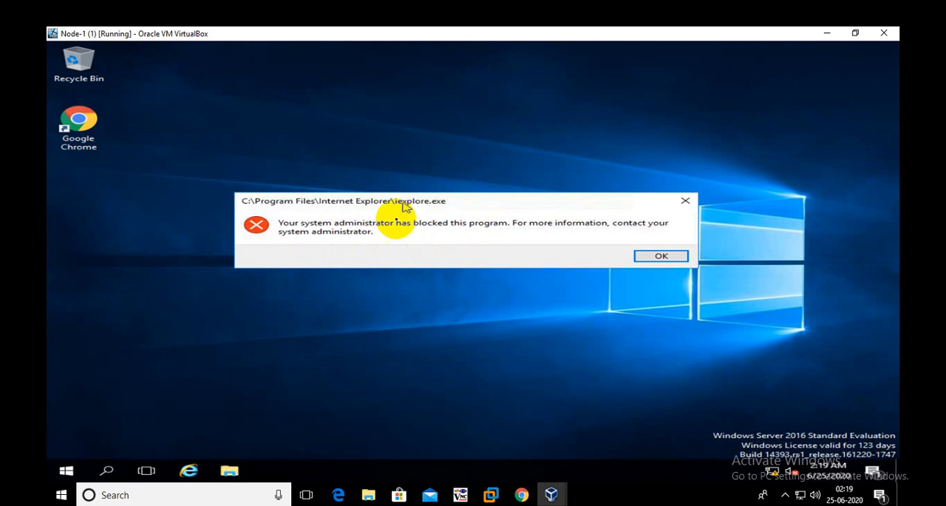
pyautogui.click(663, 257)
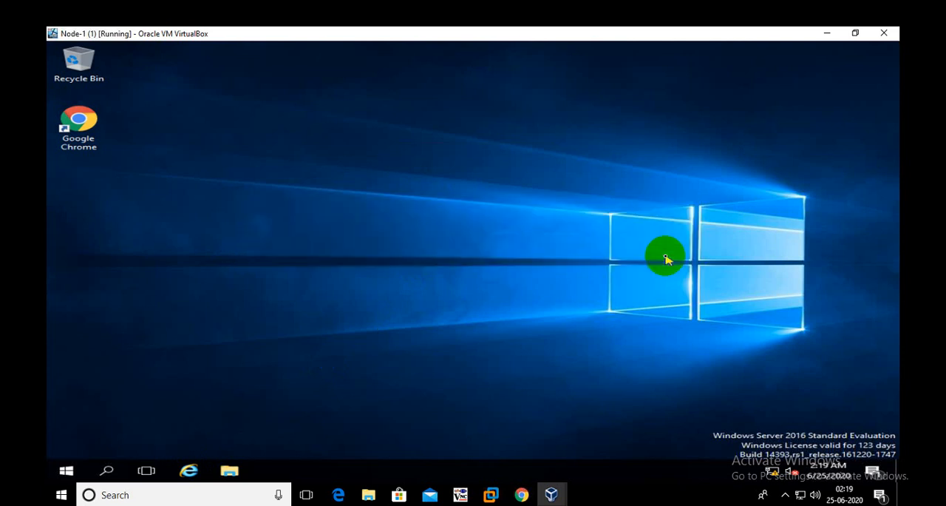
pyautogui.rightClick(265, 230)
pyautogui.click(299, 263)
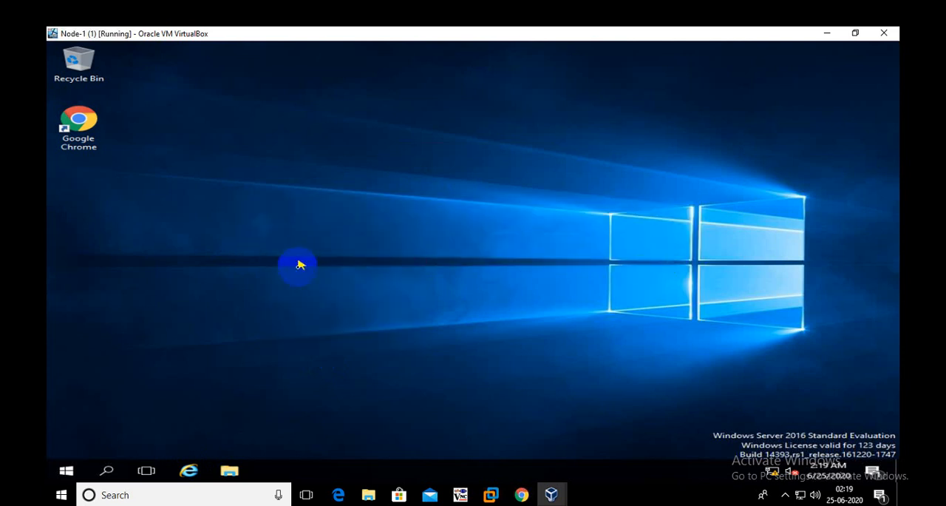
pyautogui.click(191, 470)
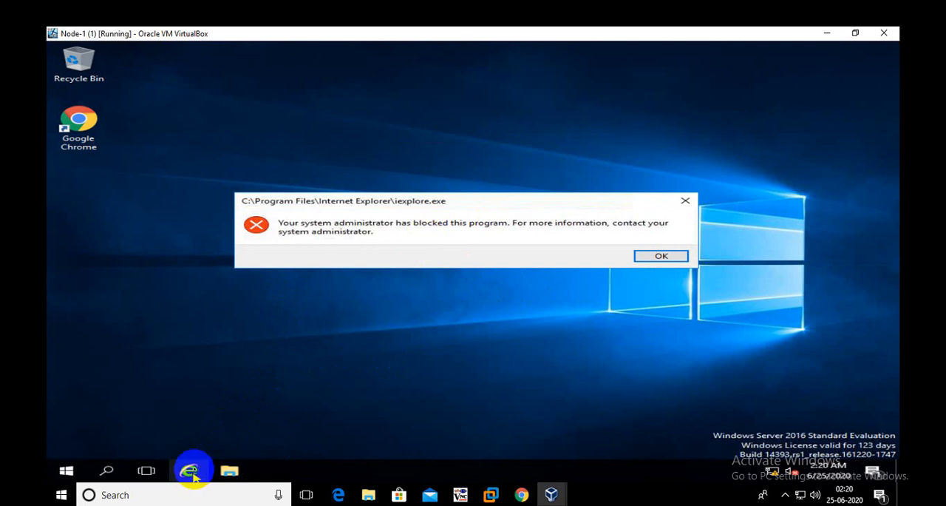
pyautogui.click(679, 262)
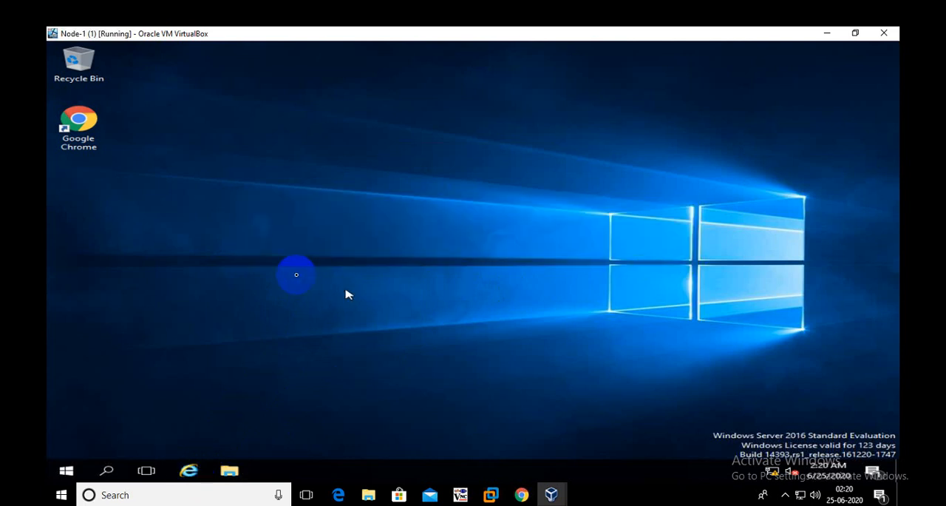
pyautogui.rightClick(296, 272)
pyautogui.click(340, 309)
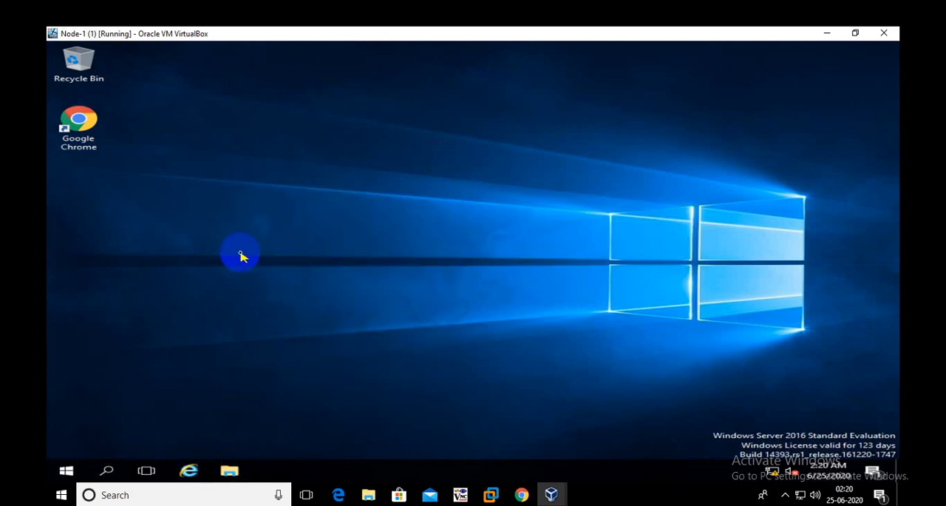